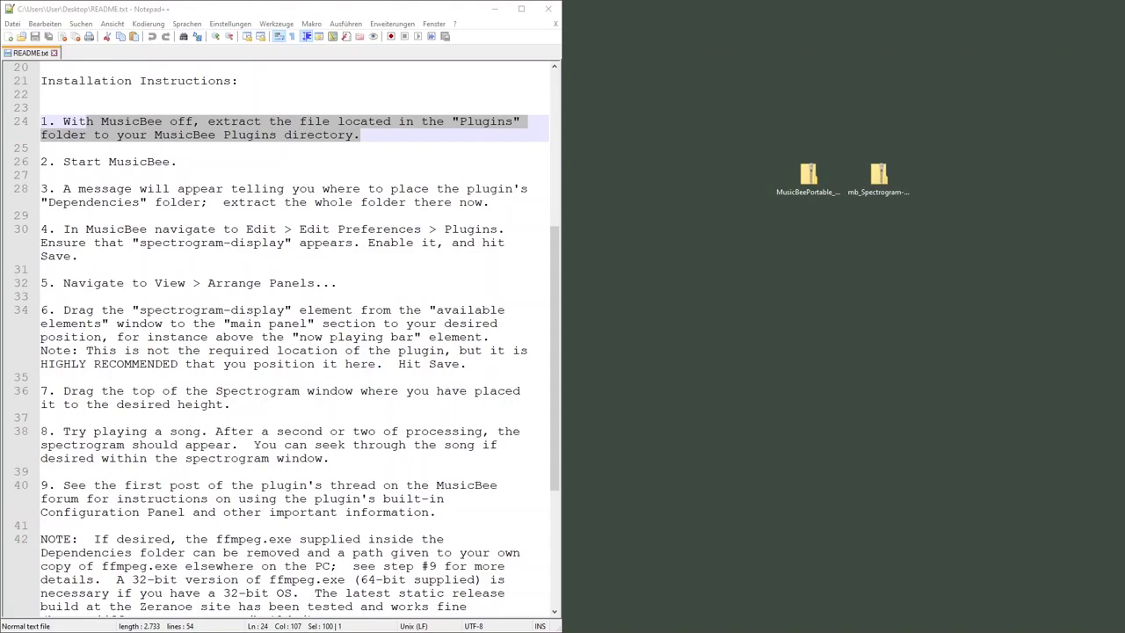
# Run MusicBeePortable_3_4.exe from the MusicBeePortable_3_4_Update1.zip archive, allowing it despite the Windows SmartScreen block.
pyautogui.moveTo(1124, 105); pyautogui.dragTo(1104, 298)
pyautogui.click(742, 381)
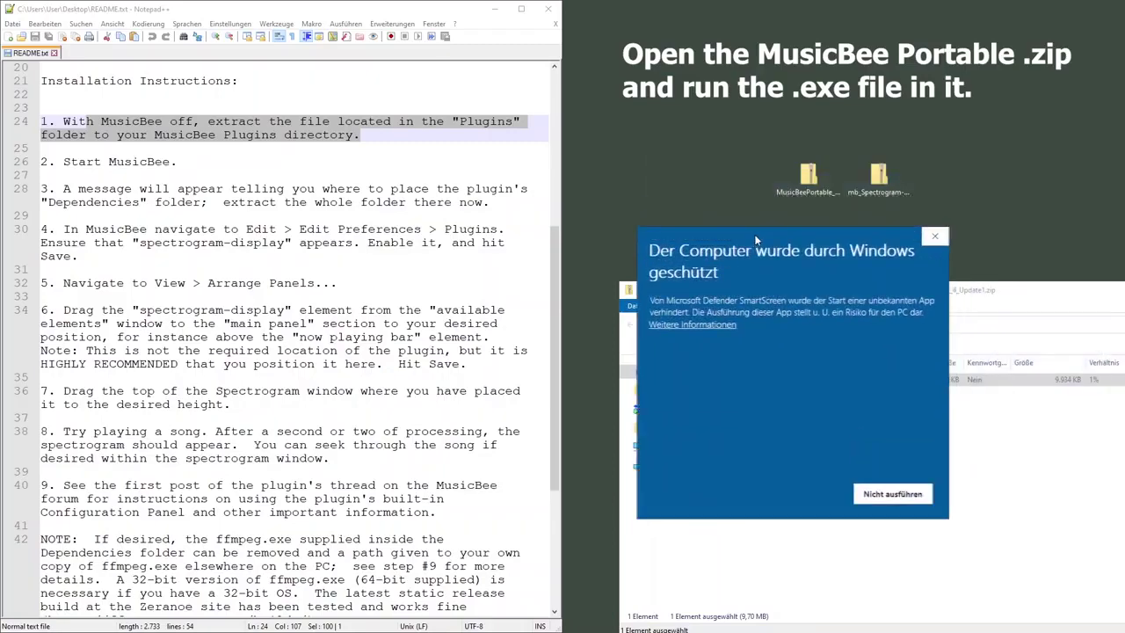
pyautogui.click(707, 341)
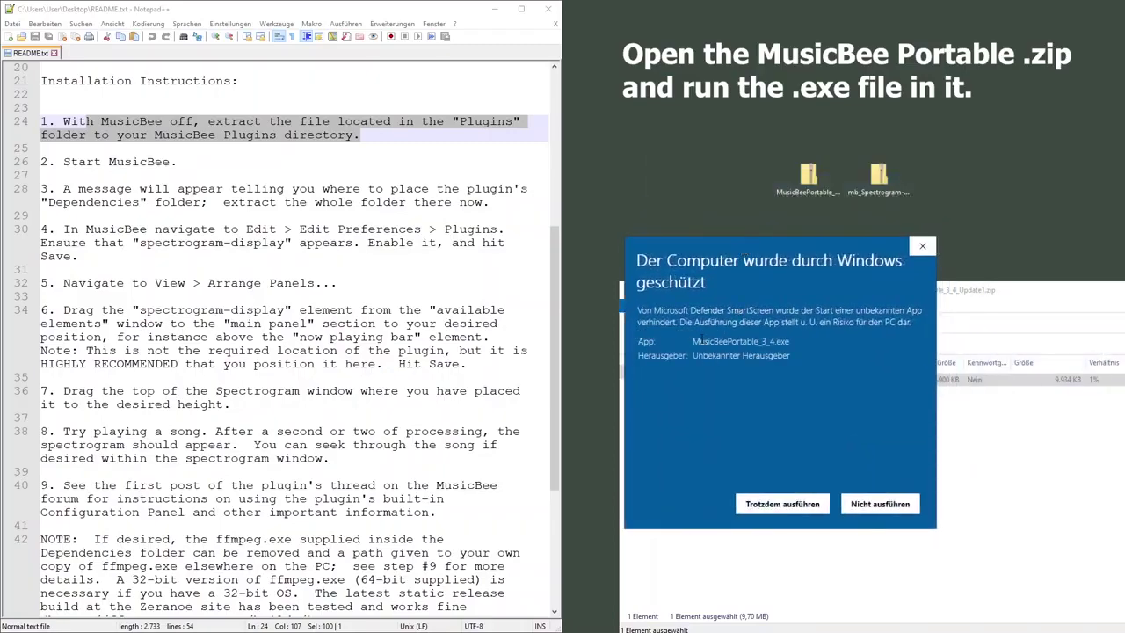
pyautogui.click(782, 507)
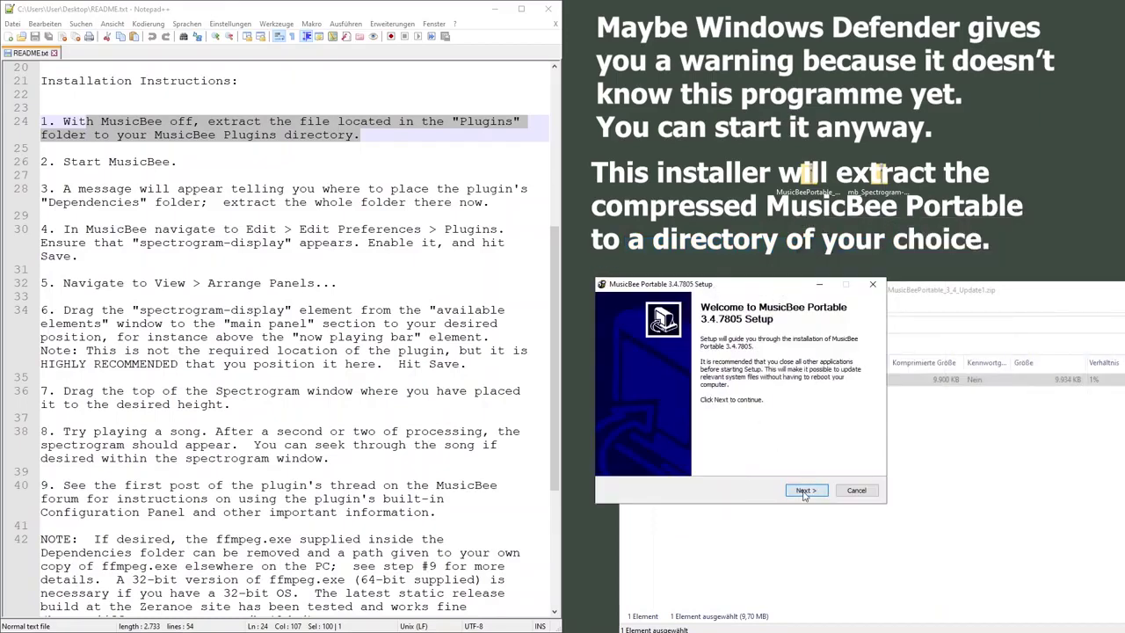
# Accept the license, install MusicBee Portable to the Desktop\MusicBee folder, and finish setup with the option to run the program.
pyautogui.click(805, 491)
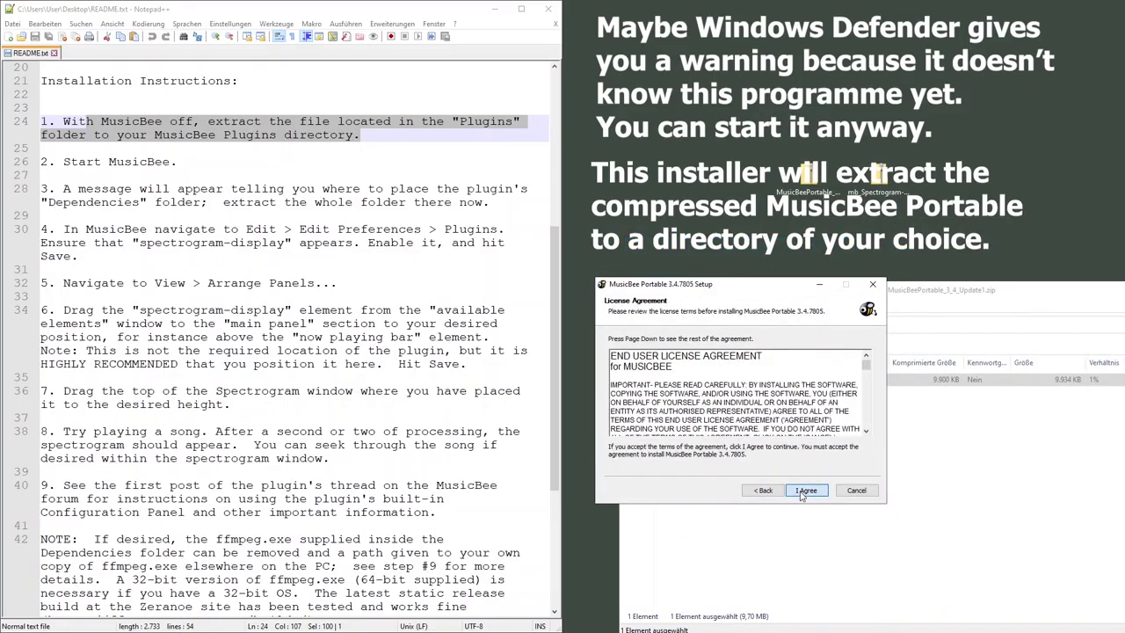
pyautogui.click(804, 491)
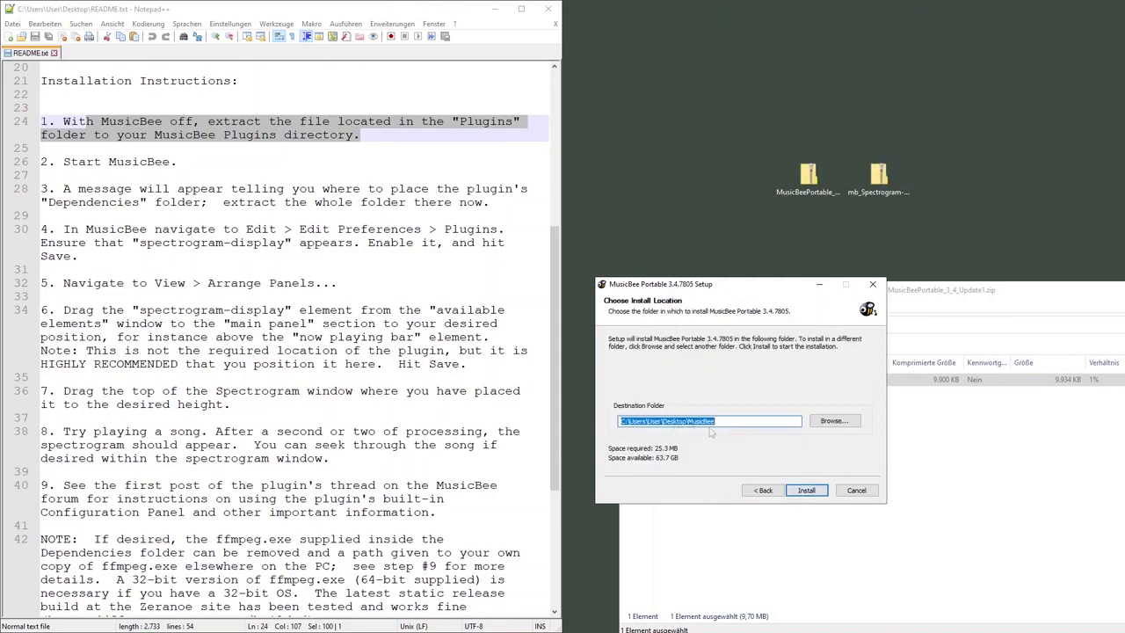
pyautogui.click(806, 490)
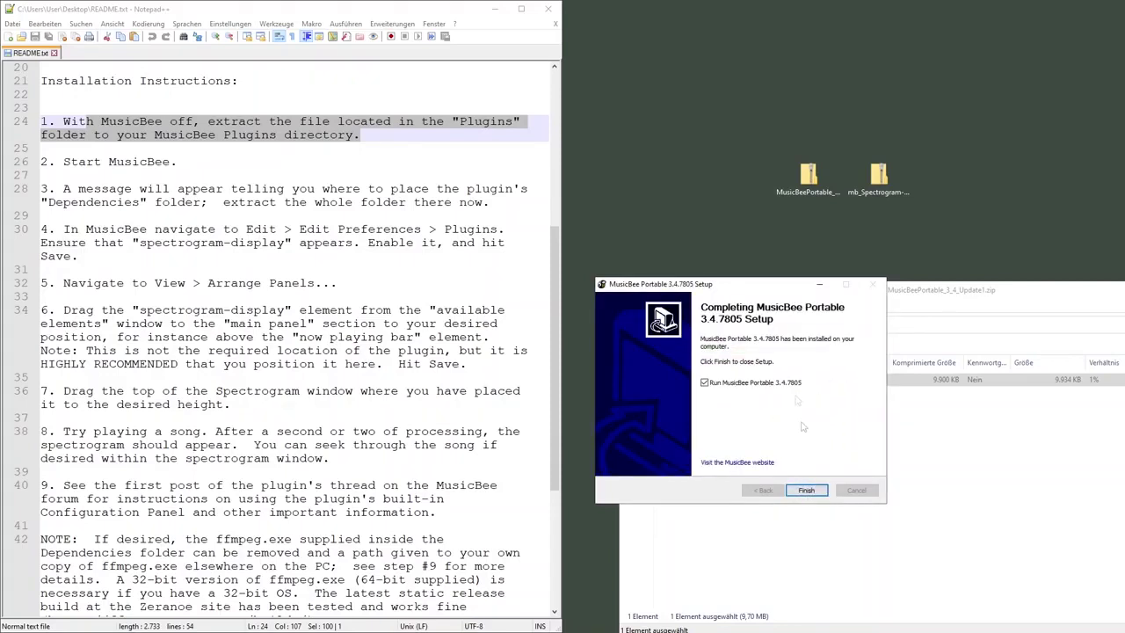
pyautogui.click(807, 490)
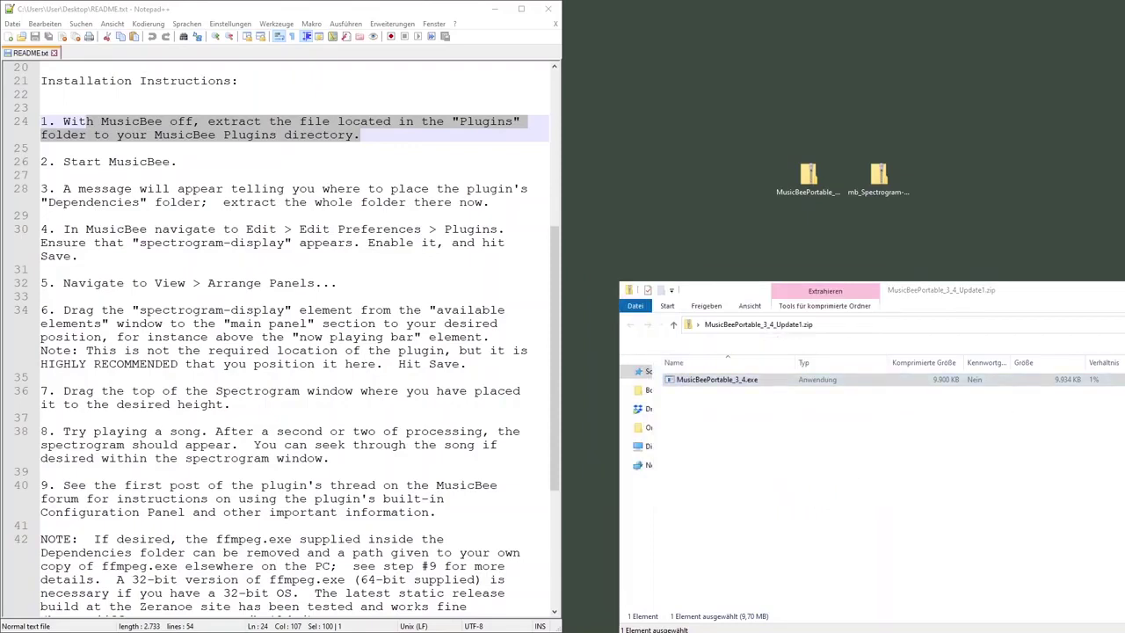
# Set the MusicBee language to English and skip scanning the computer for music files.
pyautogui.click(758, 251)
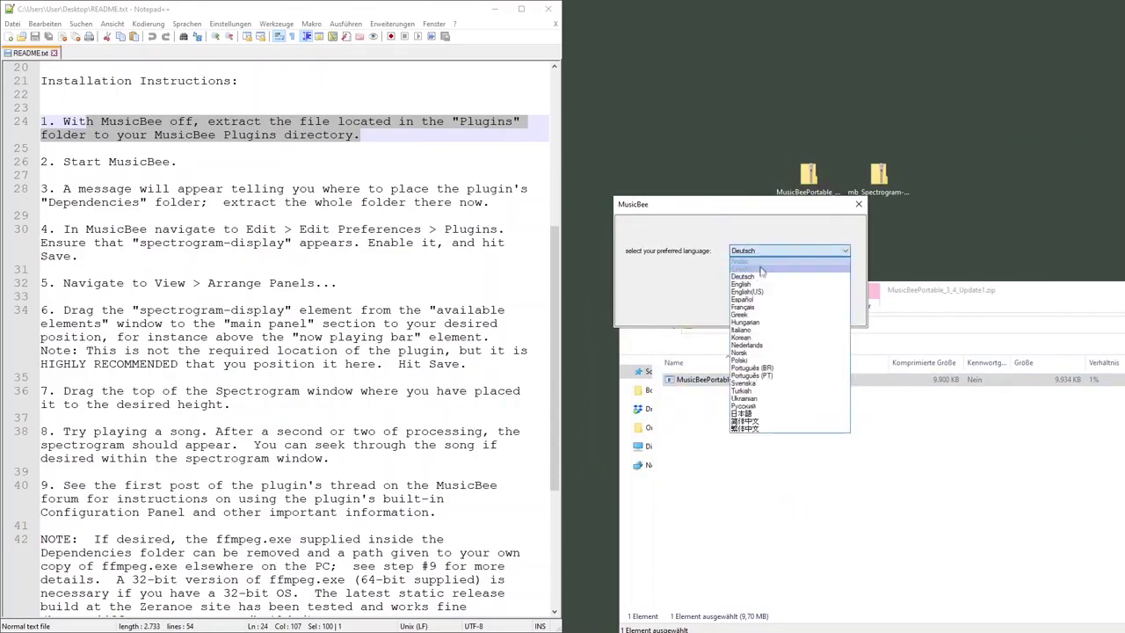
pyautogui.click(760, 287)
pyautogui.click(822, 302)
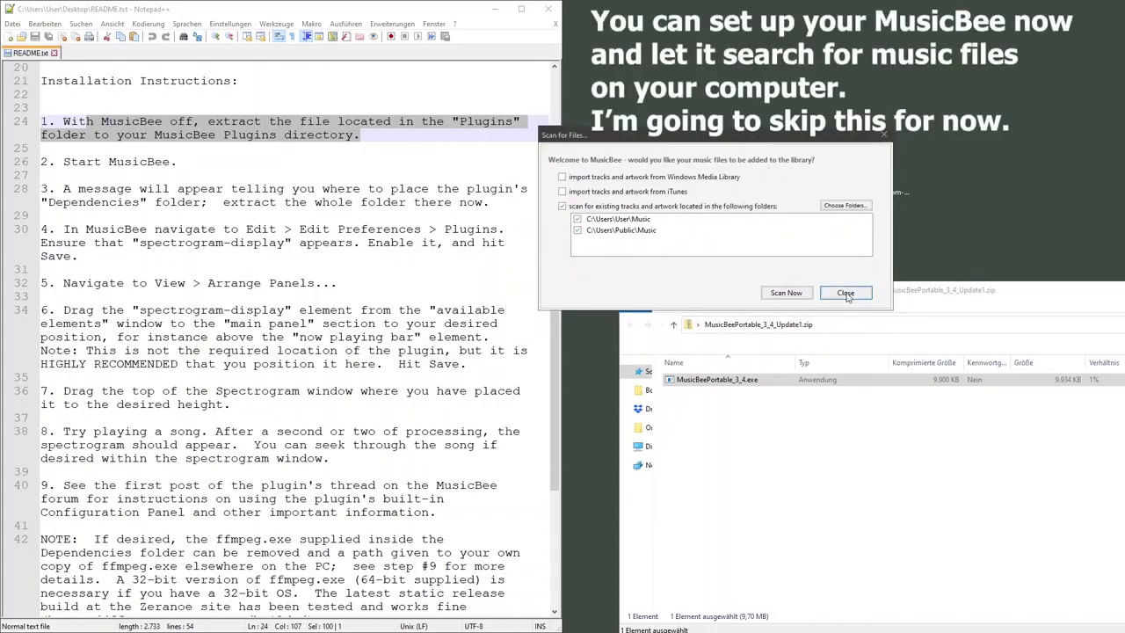
pyautogui.click(844, 293)
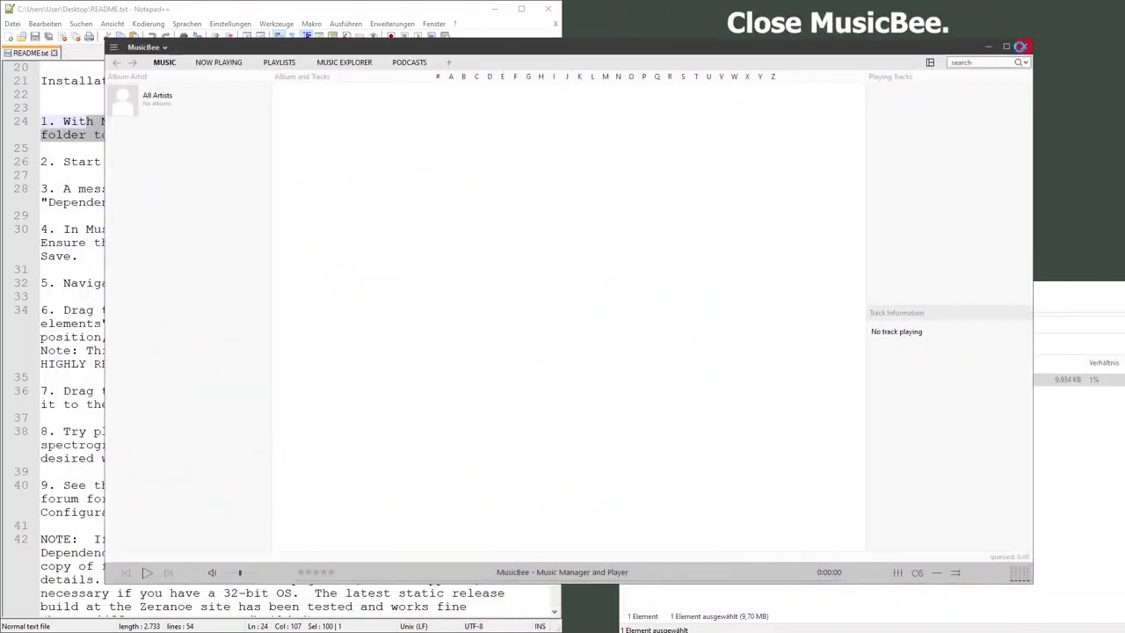
# Close MusicBee and the MusicBeePortable_3_4_Update1.zip window.
pyautogui.click(1021, 46)
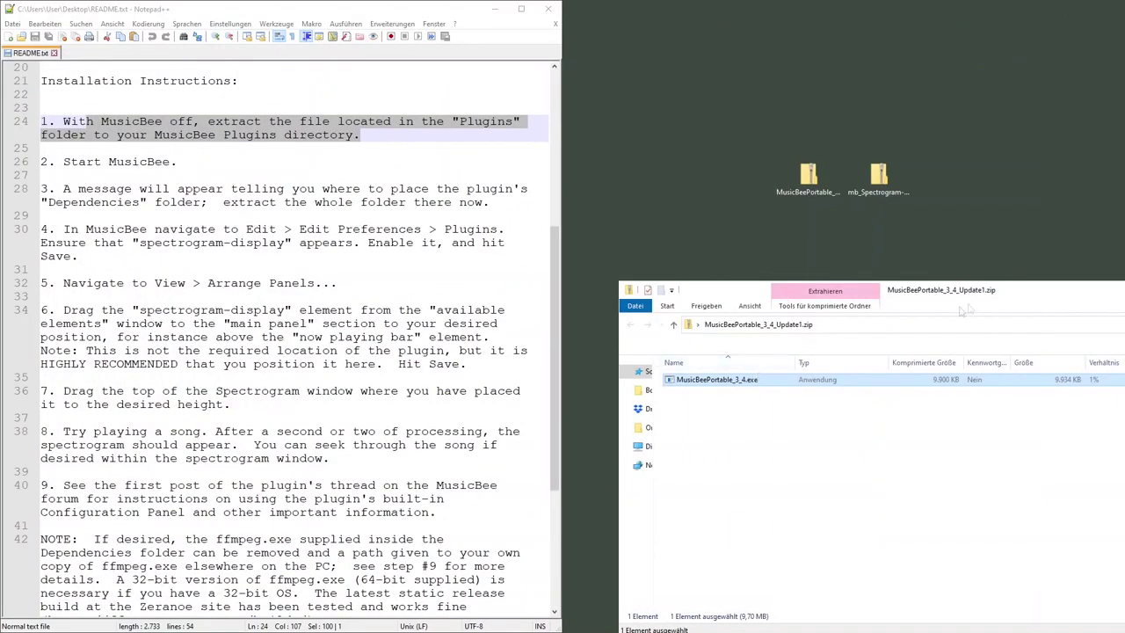
pyautogui.moveTo(1039, 298); pyautogui.dragTo(764, 281)
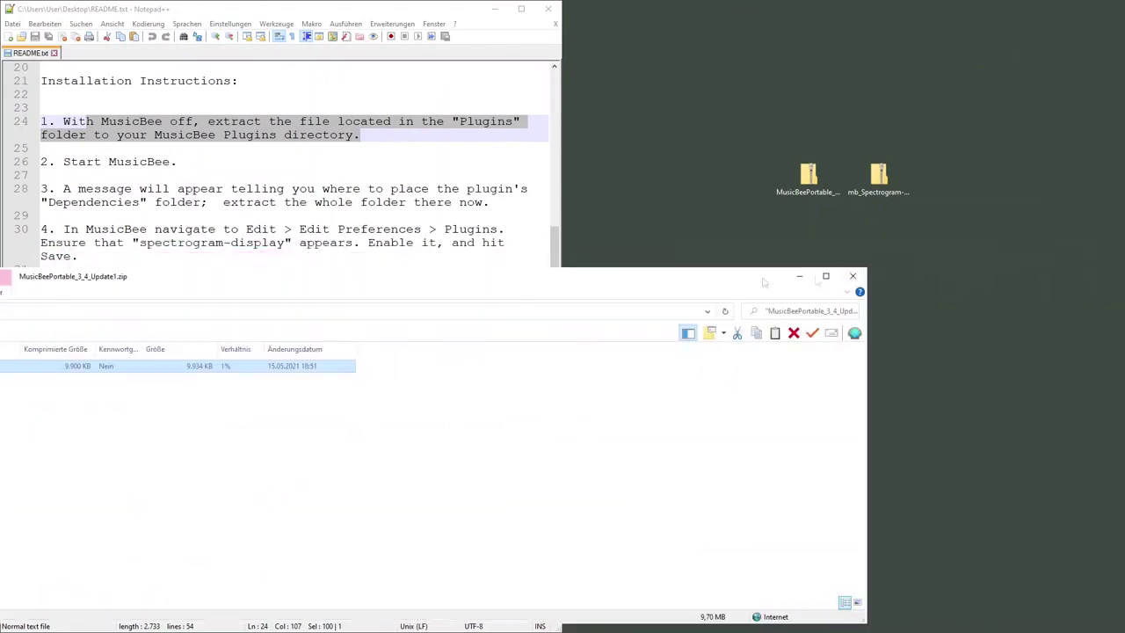
pyautogui.click(855, 277)
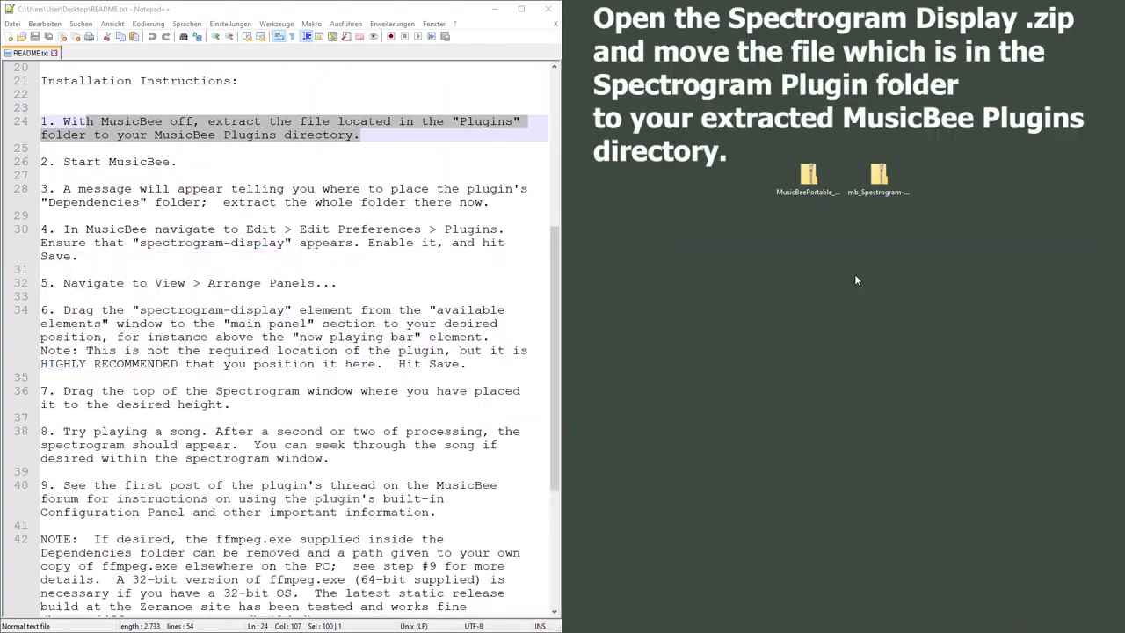
pyautogui.doubleClick(879, 175)
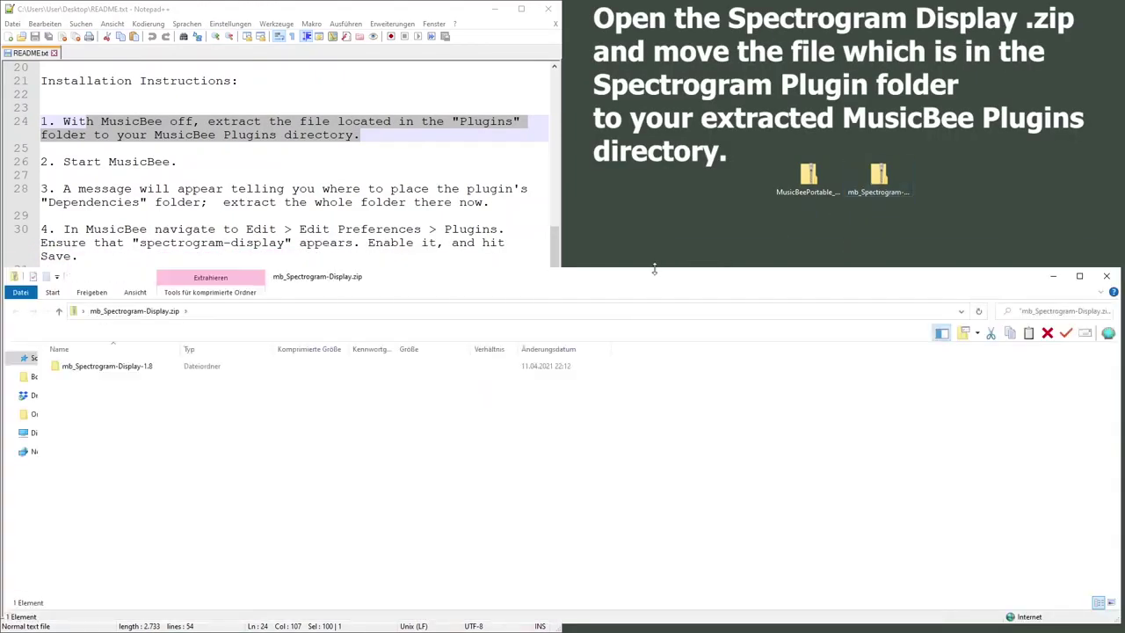
pyautogui.moveTo(640, 284); pyautogui.dragTo(879, 146)
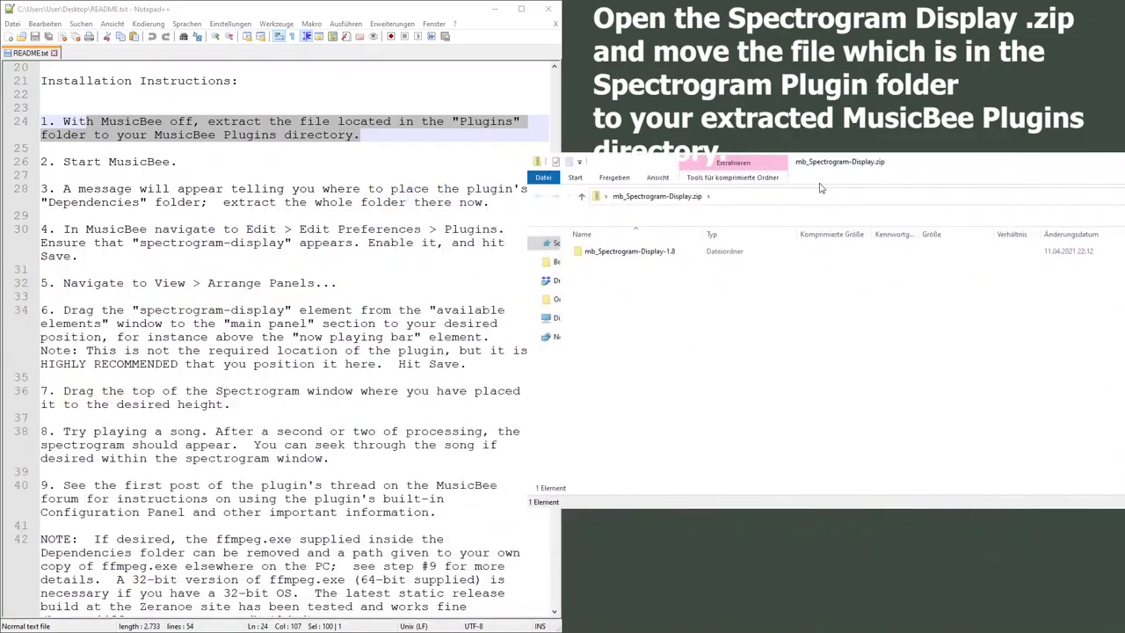
pyautogui.doubleClick(777, 277)
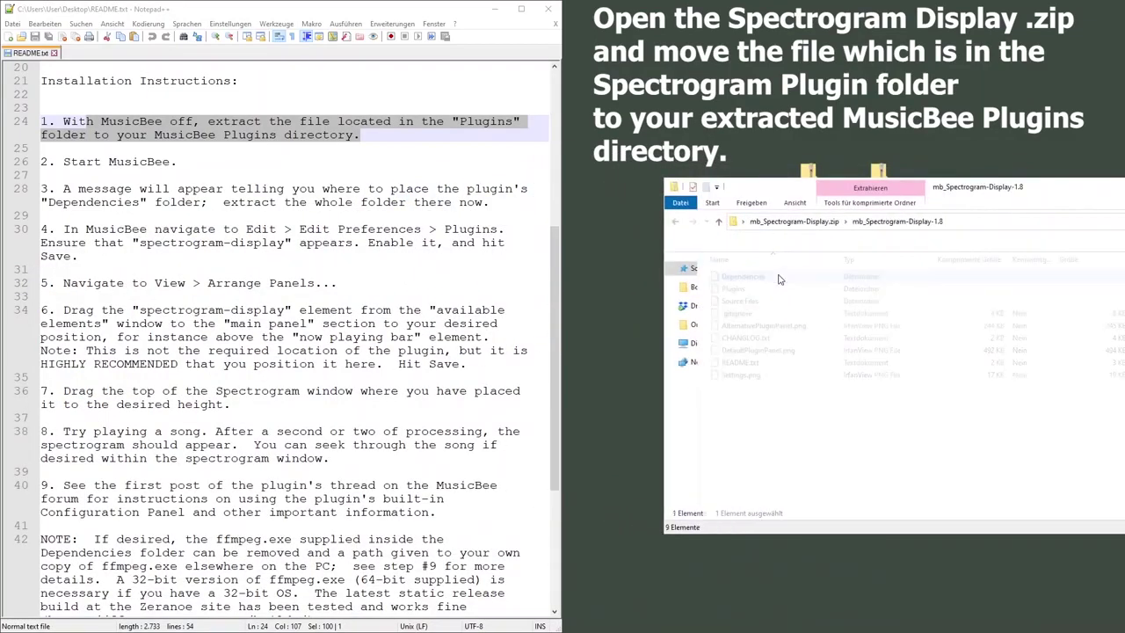
pyautogui.click(761, 290)
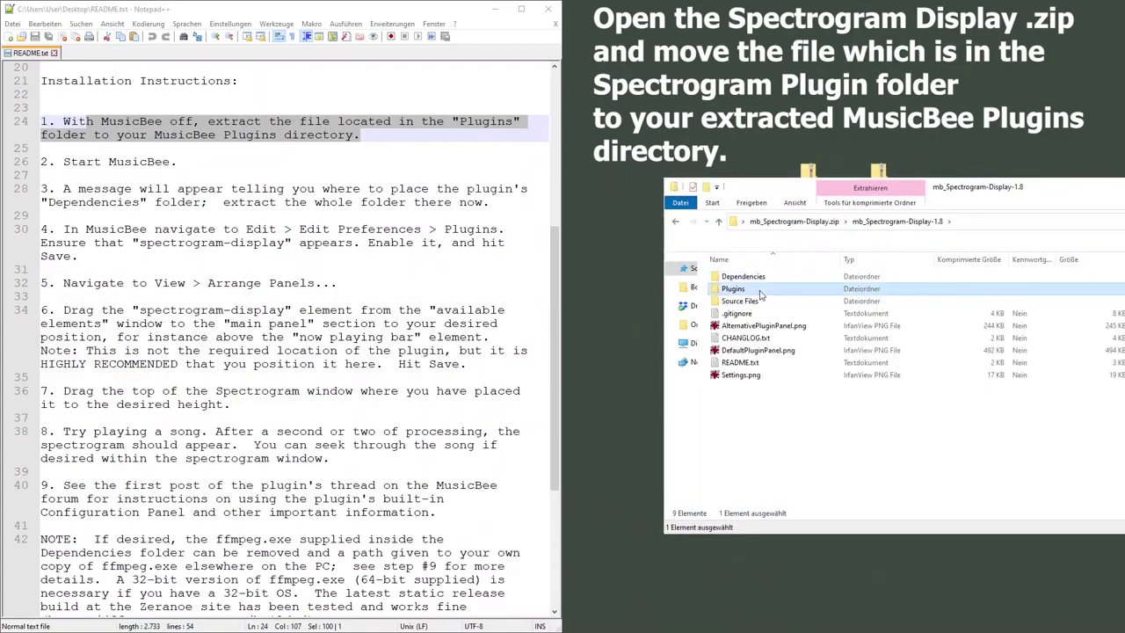
pyautogui.moveTo(1035, 192); pyautogui.dragTo(1022, 290)
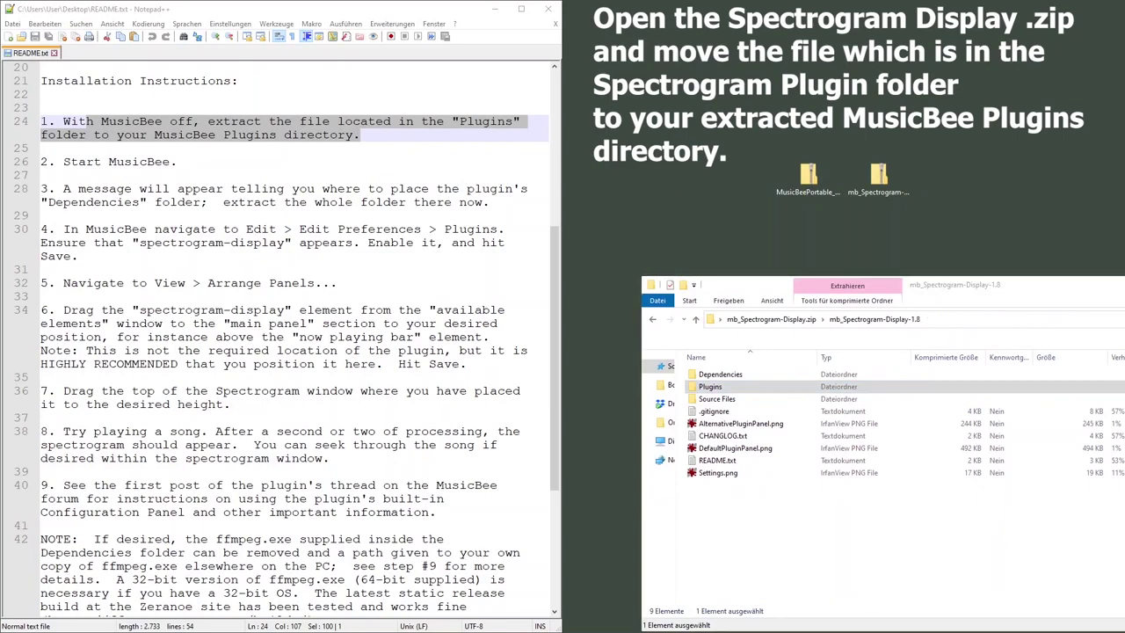
# Place the extracted MusicBee folder beside the two zip archives on the desktop and open it.
pyautogui.press('super+d')
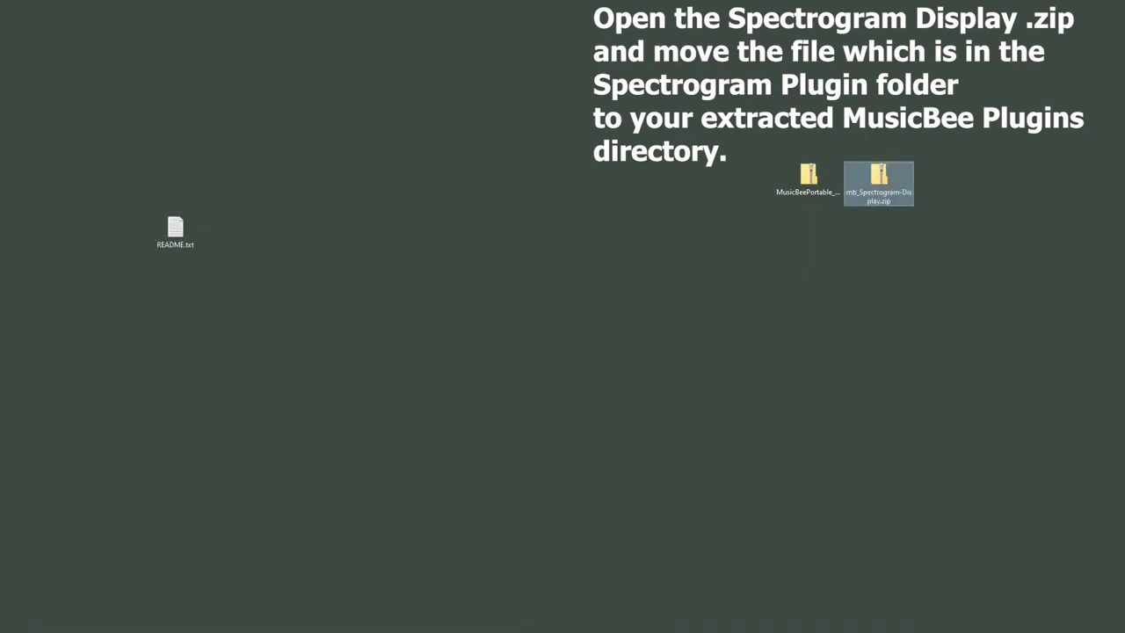
pyautogui.hotkey('alt', 'Tab')
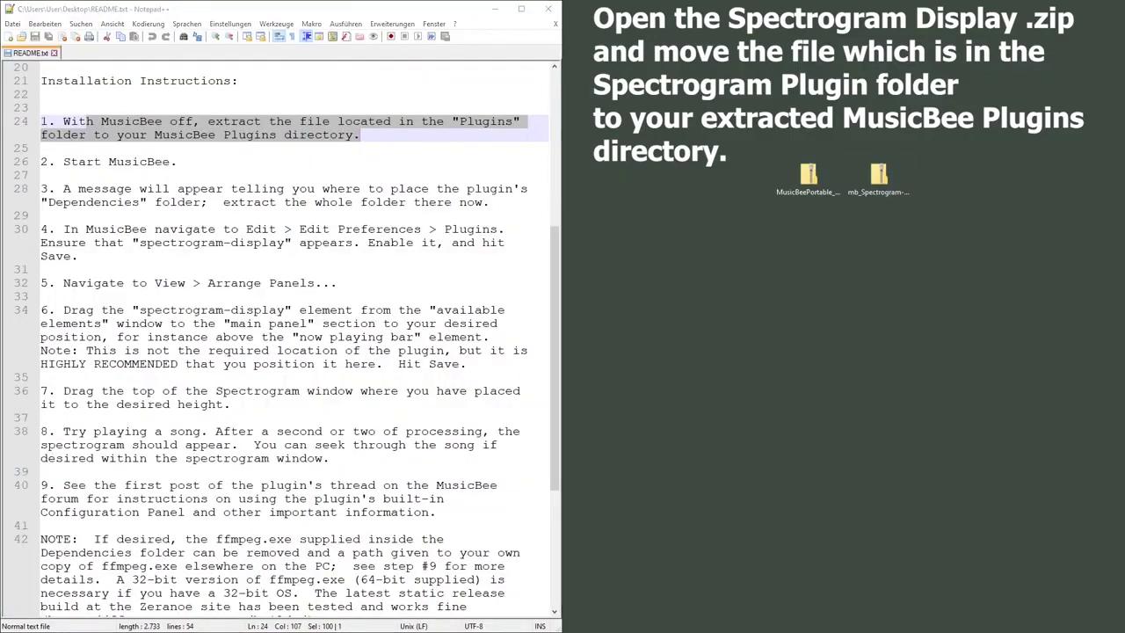
pyautogui.moveTo(775, 278); pyautogui.dragTo(735, 209)
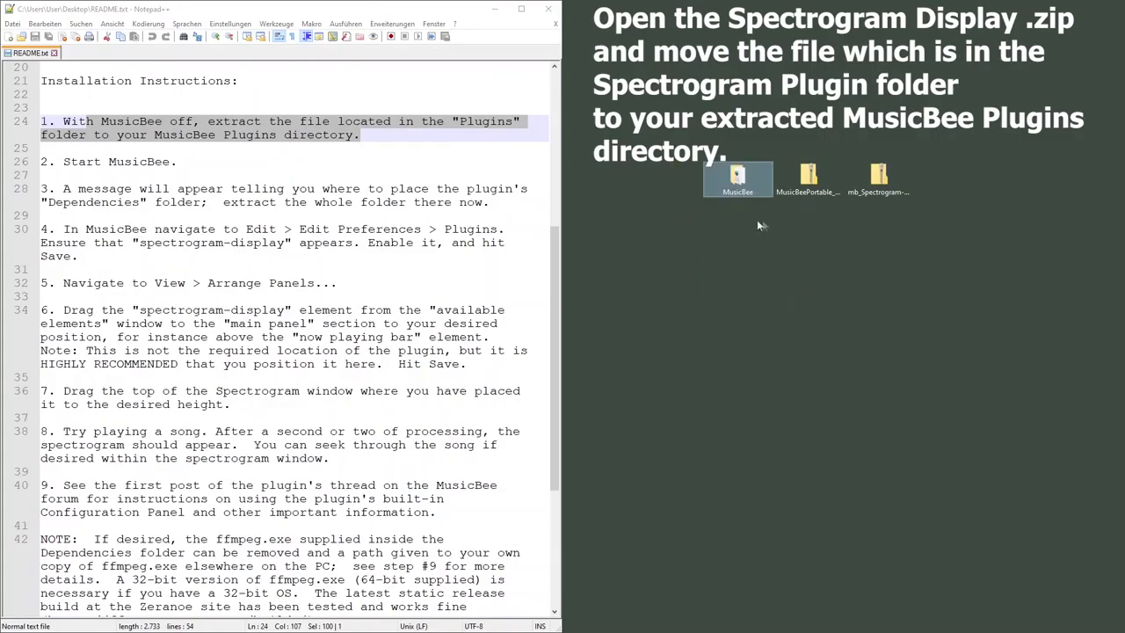
pyautogui.doubleClick(739, 178)
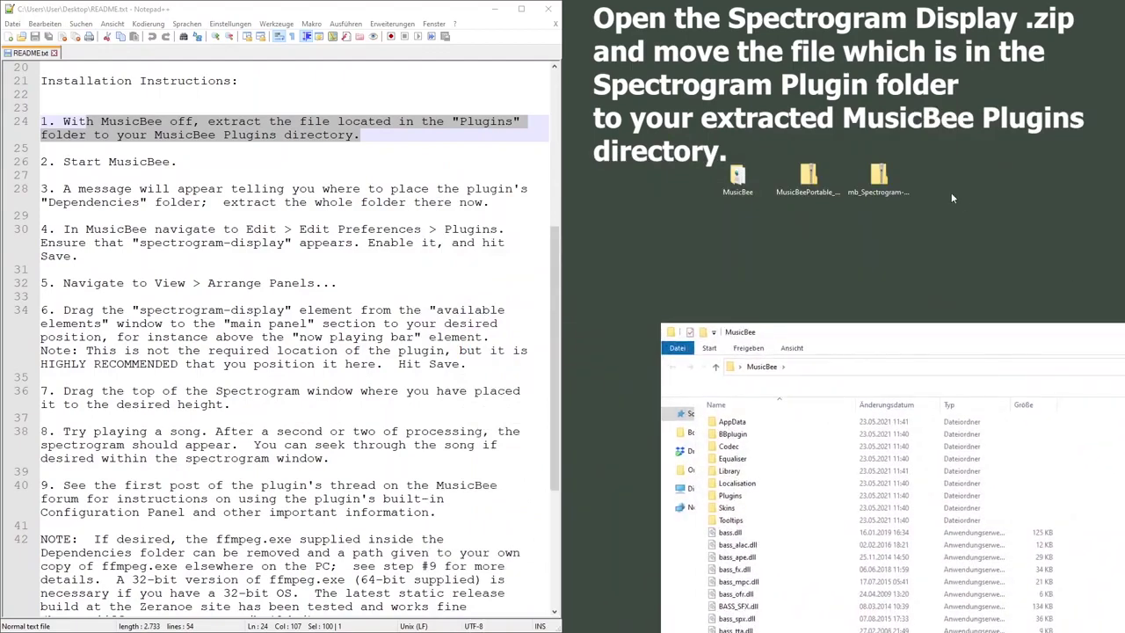
# Copy mb_Spectrogram-Display.dll from the Plugins folder inside mb_Spectrogram-Display.zip into the Plugins folder of MusicBee.
pyautogui.click(877, 177)
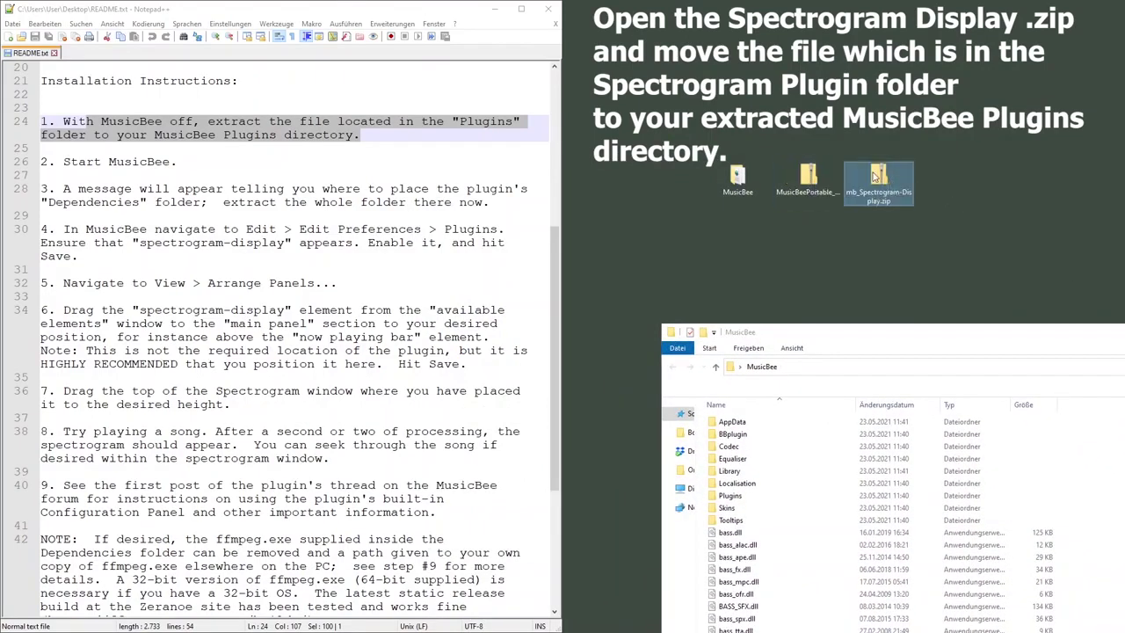
pyautogui.doubleClick(884, 176)
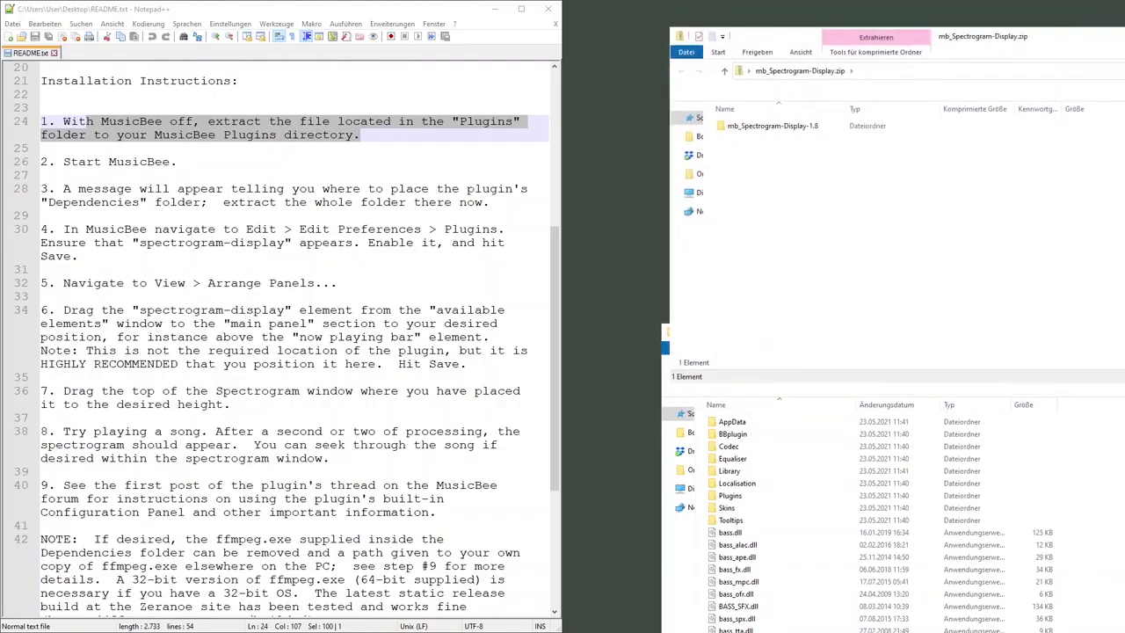
pyautogui.doubleClick(717, 121)
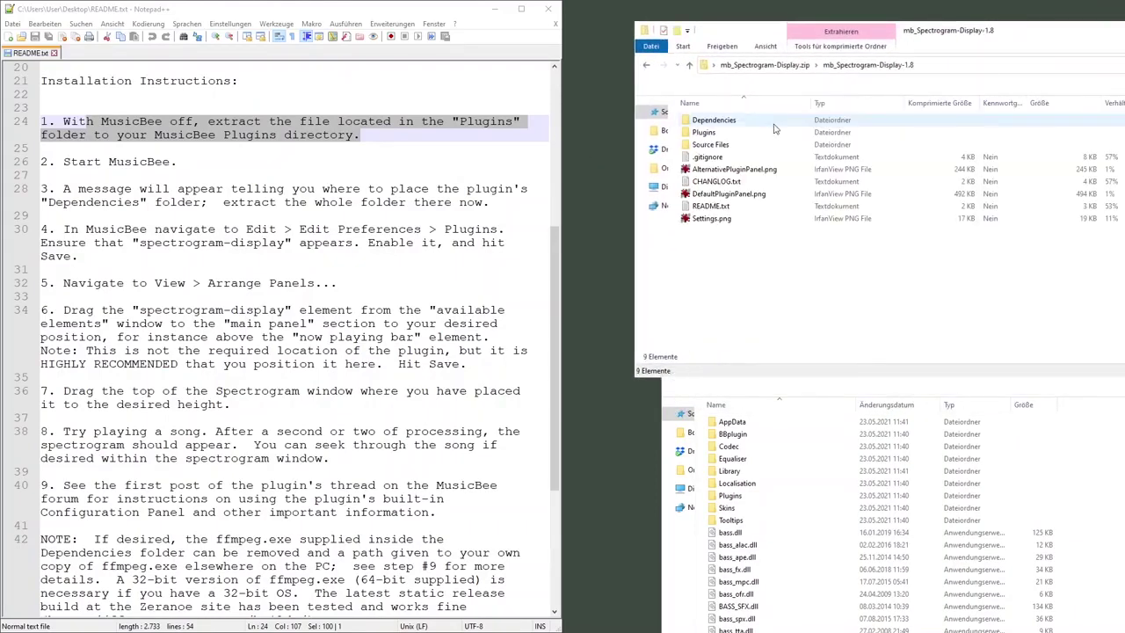
pyautogui.click(703, 134)
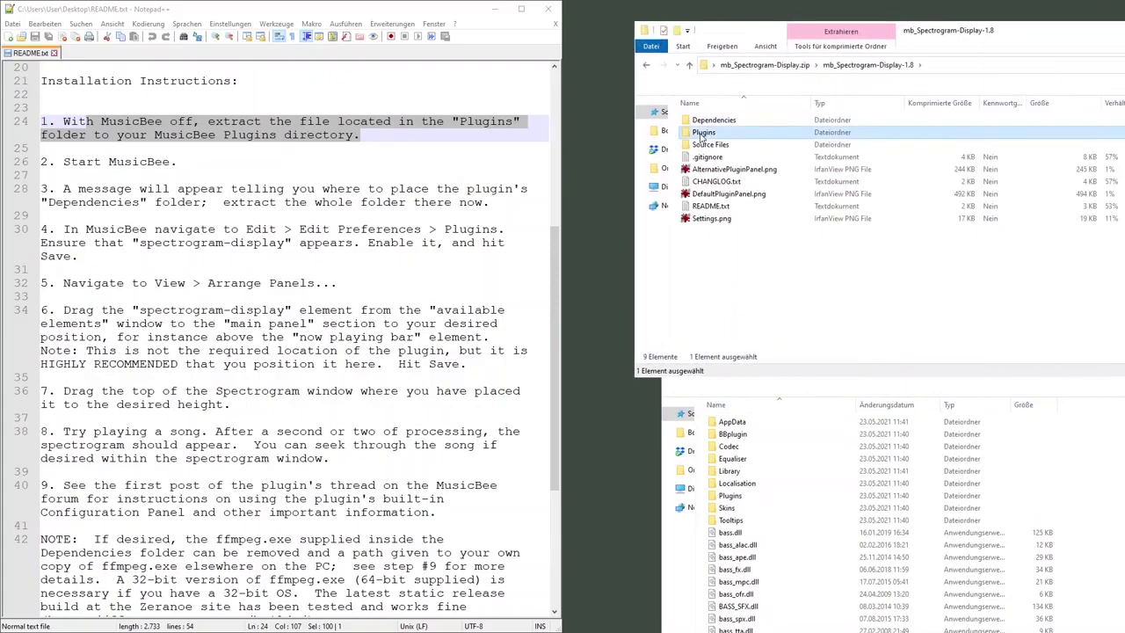
pyautogui.doubleClick(706, 134)
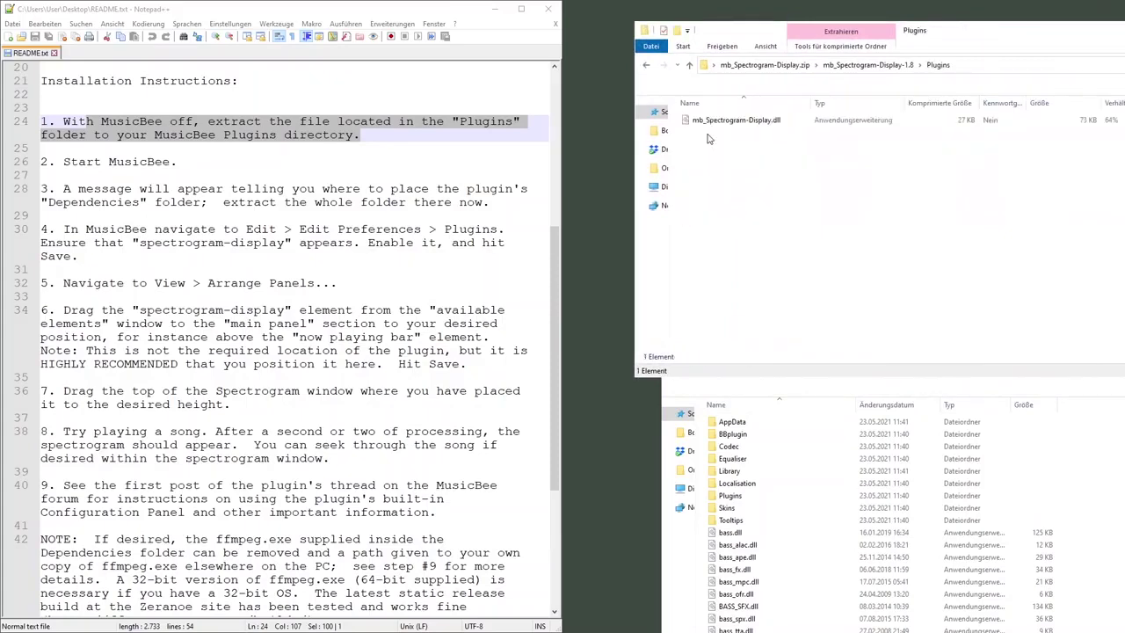
pyautogui.moveTo(720, 121); pyautogui.dragTo(733, 498)
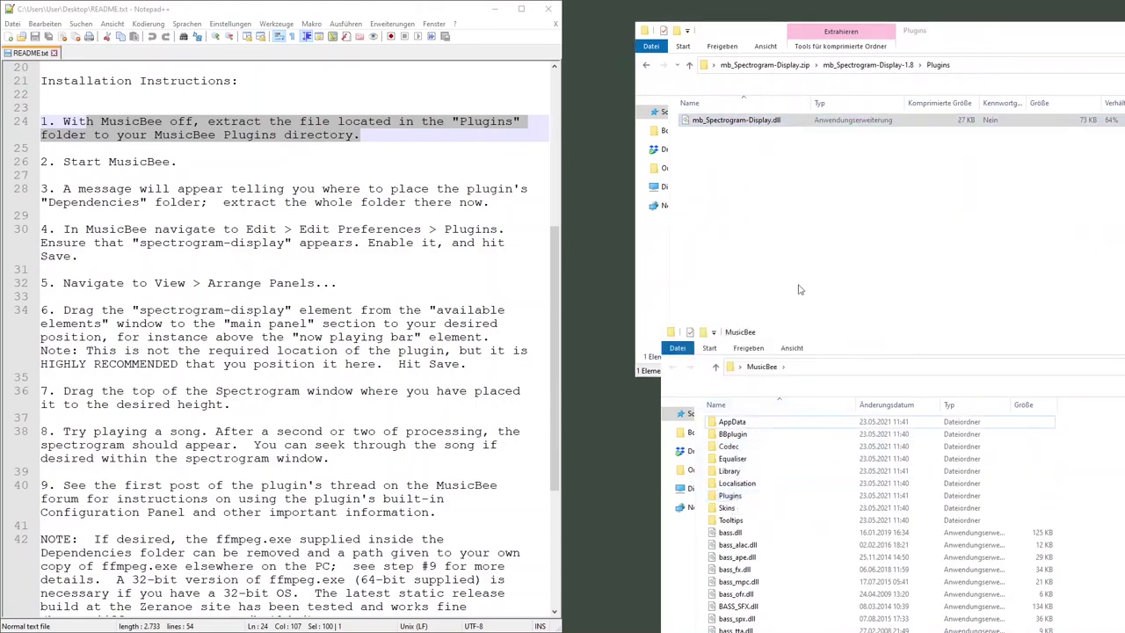
# Open MusicBee's Plugins folder to check for the copied plugin file, comparing with instruction 1 in README.txt.
pyautogui.doubleClick(733, 496)
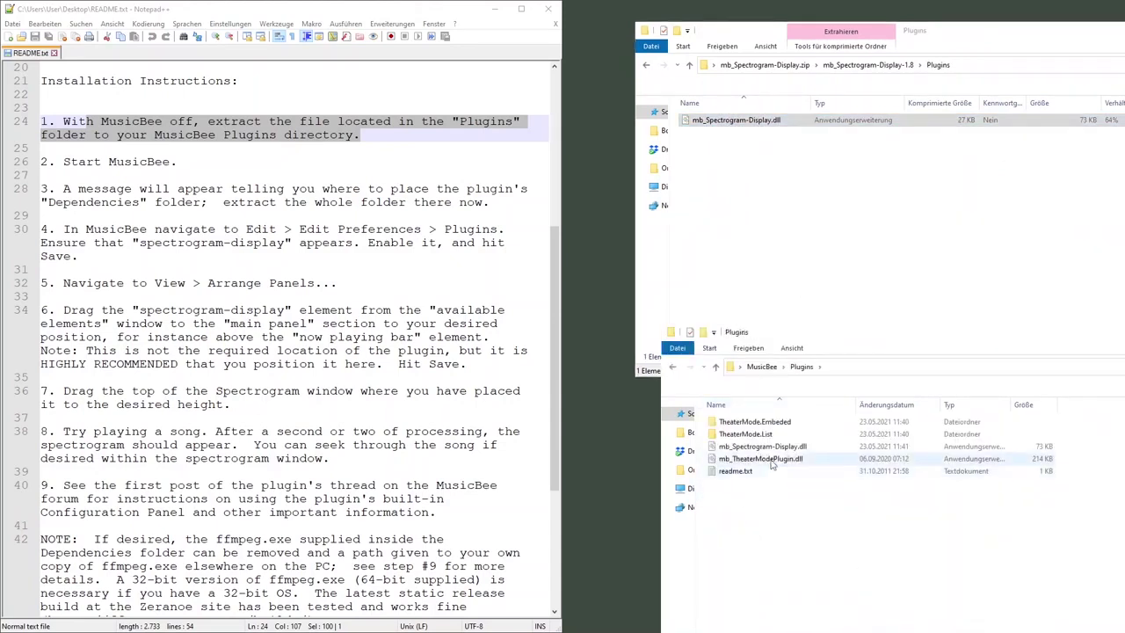
pyautogui.tripleClick(249, 132)
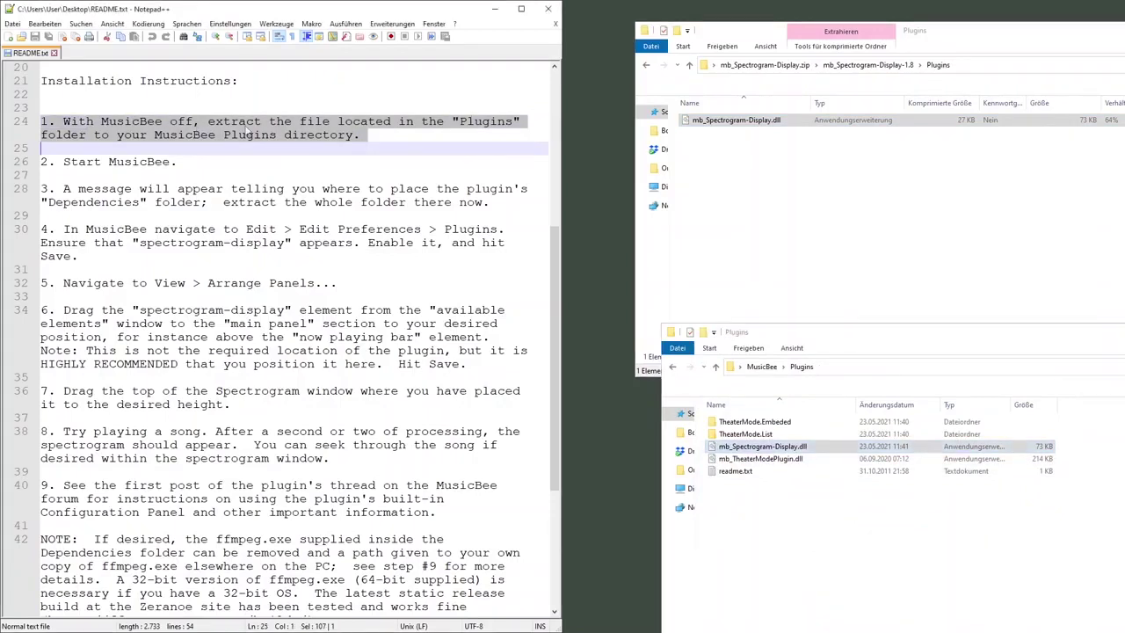
pyautogui.click(369, 125)
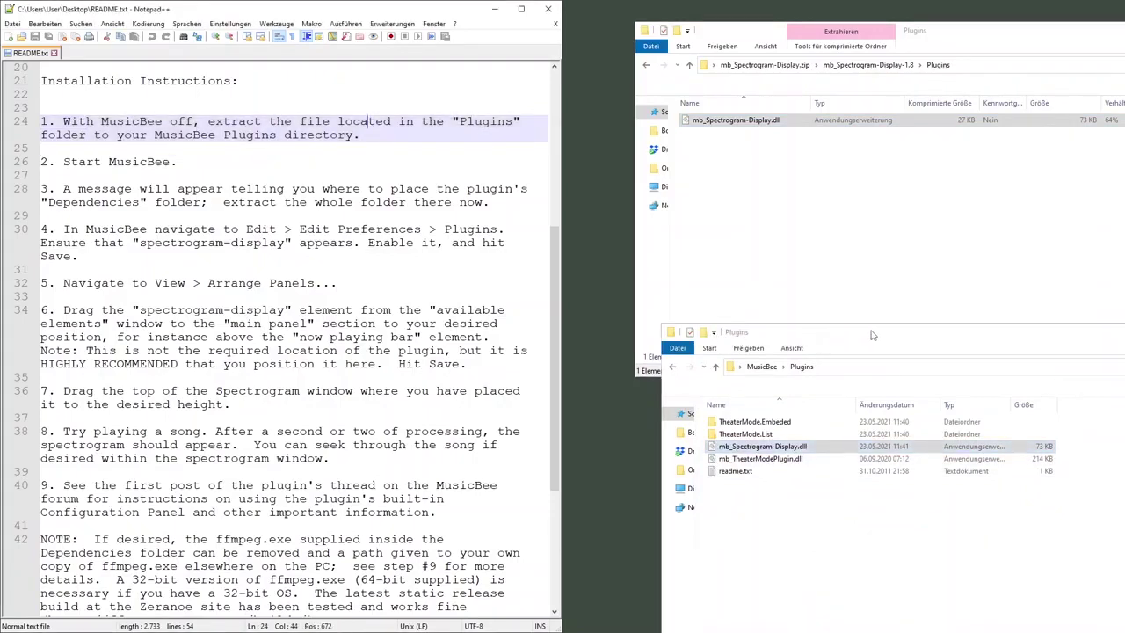
# Close the MusicBee Plugins folder window and the spectrogram archive window.
pyautogui.moveTo(872, 335); pyautogui.dragTo(207, 261)
pyautogui.click(1038, 257)
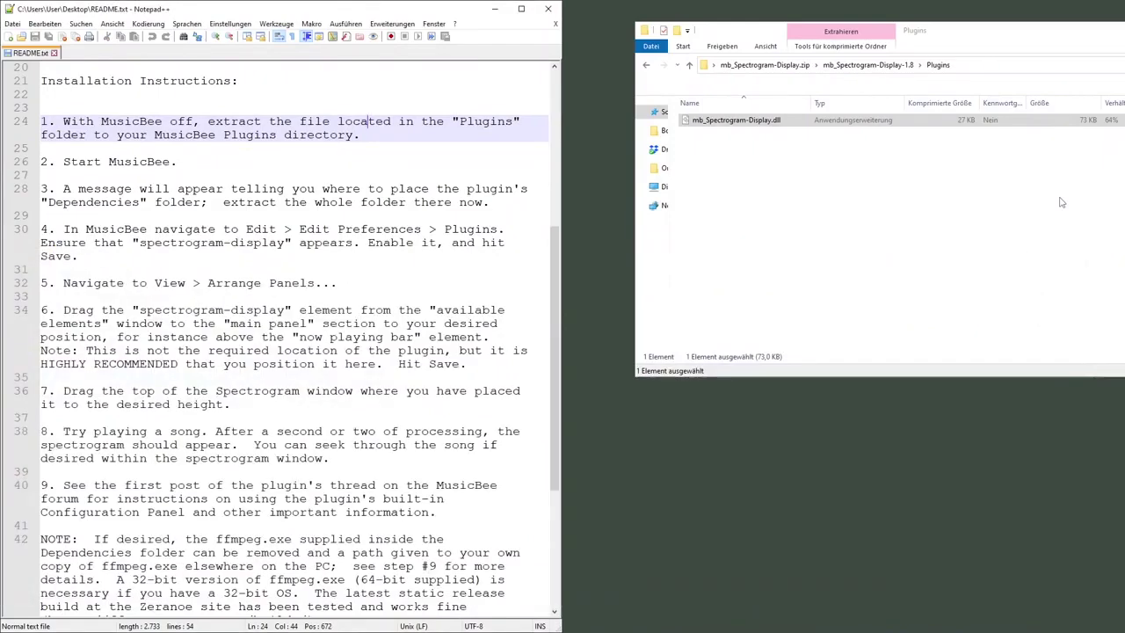
pyautogui.moveTo(1049, 41); pyautogui.dragTo(607, 241)
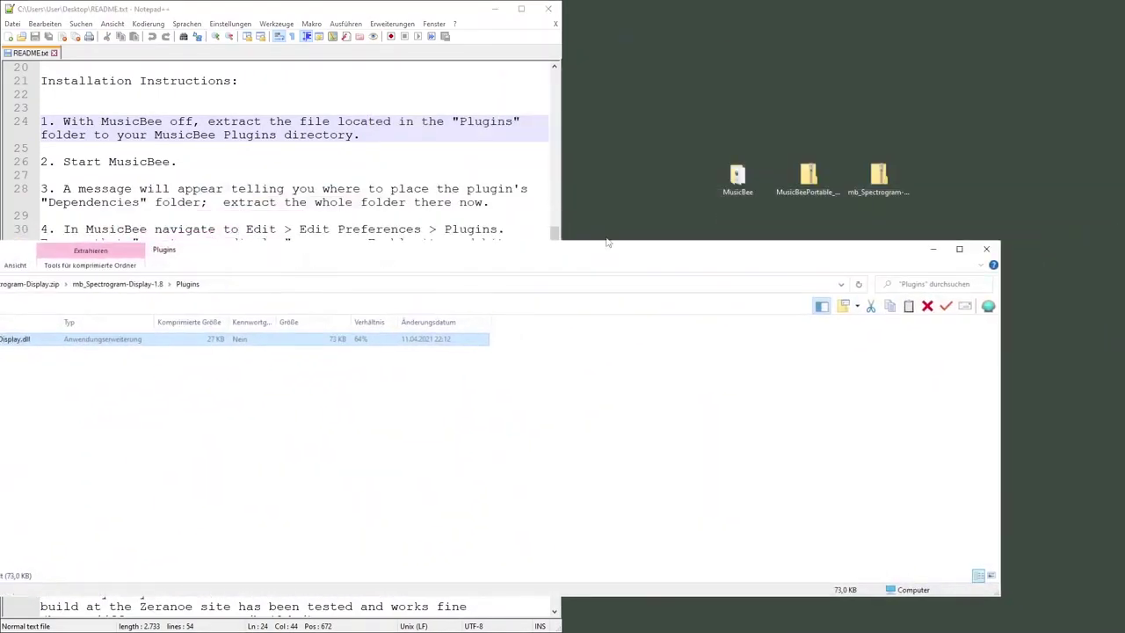
pyautogui.click(984, 250)
# Open the MusicBee folder on the desktop and start MusicBee.exe.
pyautogui.doubleClick(742, 180)
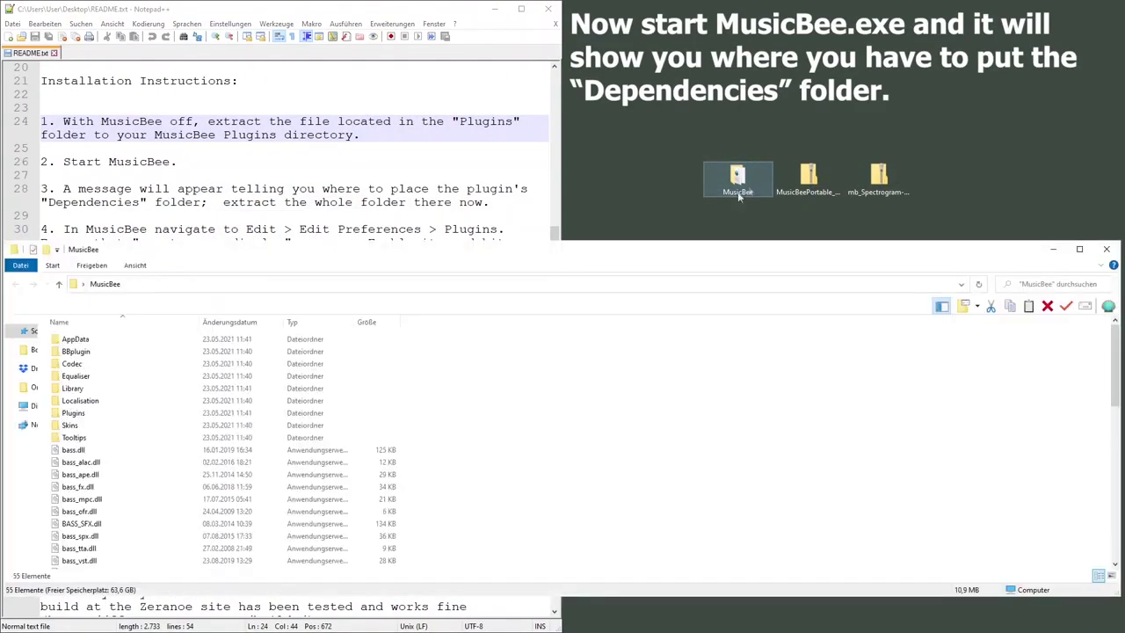
pyautogui.scroll(-10, 176, 474)
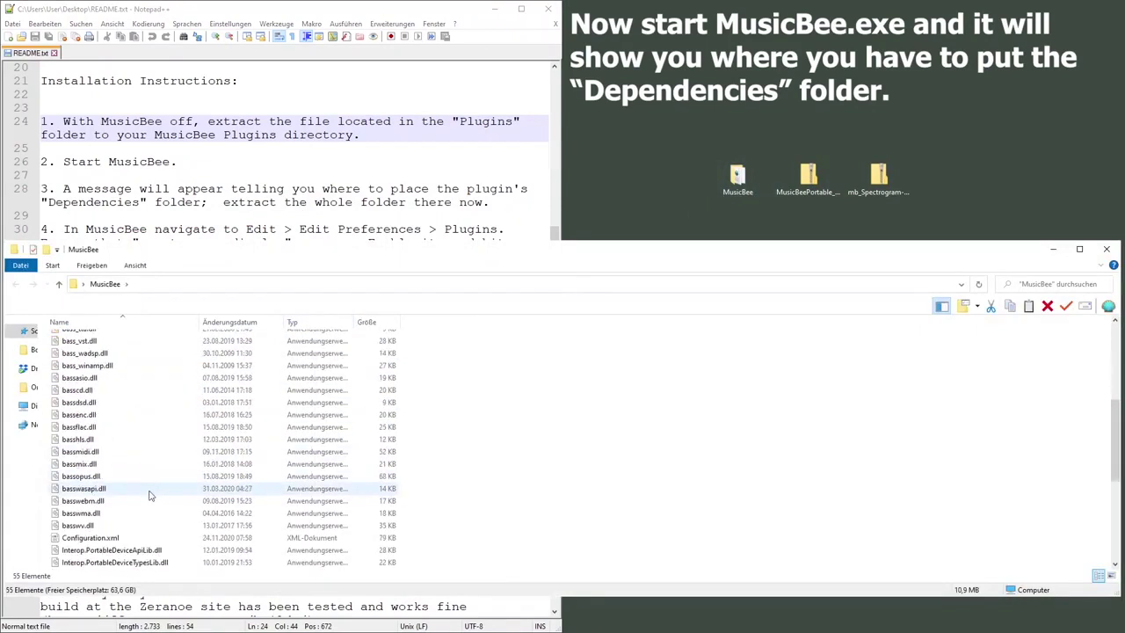
pyautogui.click(100, 442)
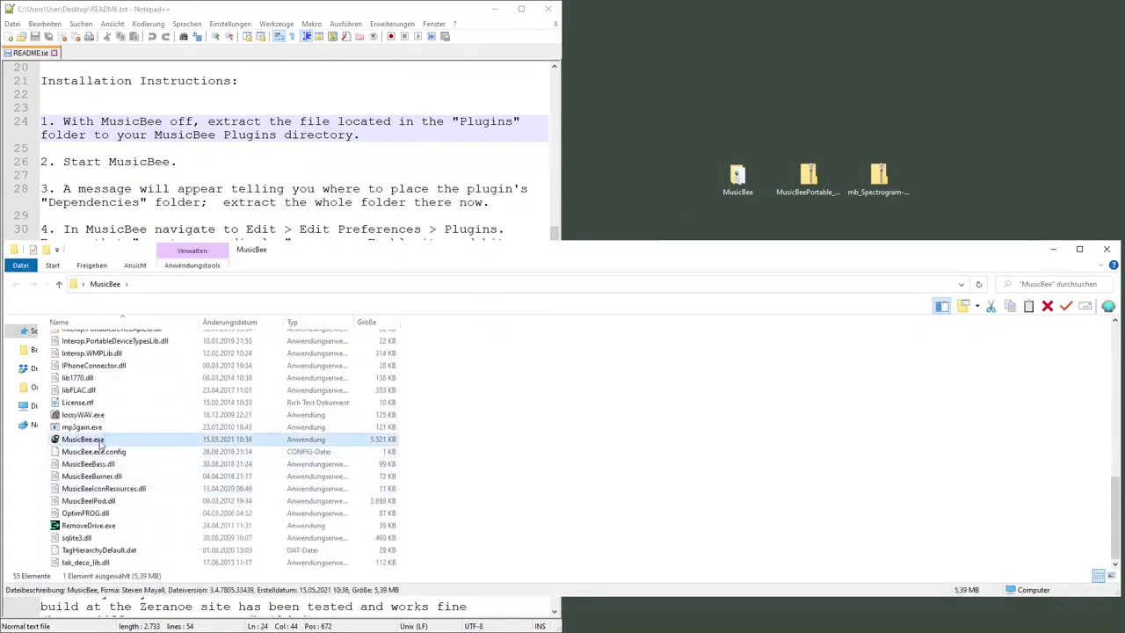
pyautogui.doubleClick(99, 442)
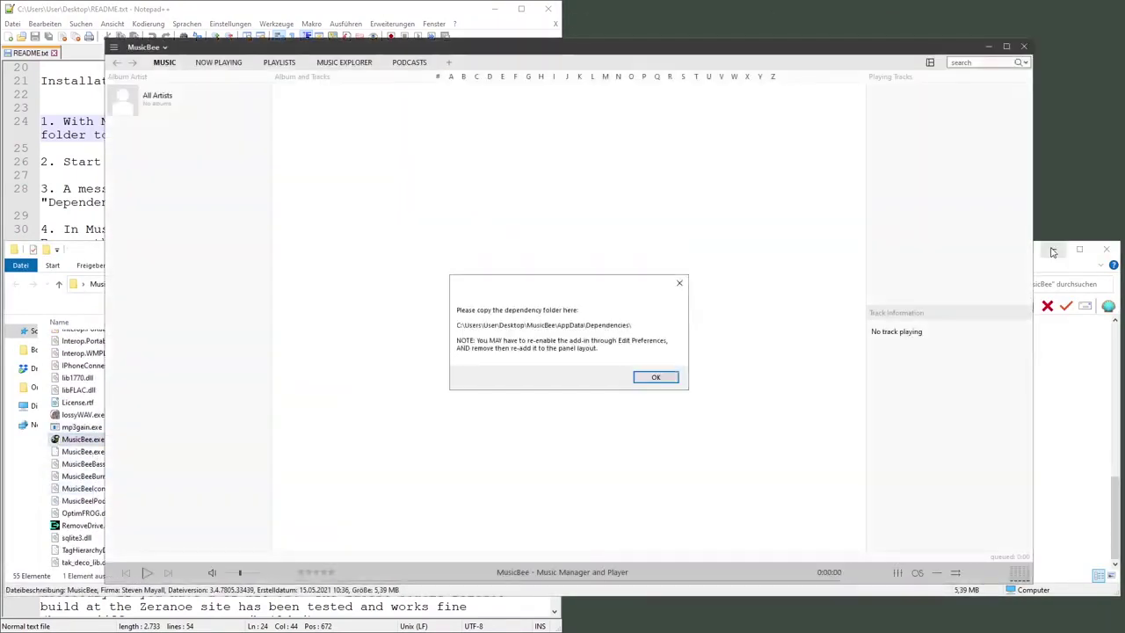
# Minimize the MusicBee folder window, acknowledge the dependency folder message and close MusicBee.
pyautogui.click(1052, 252)
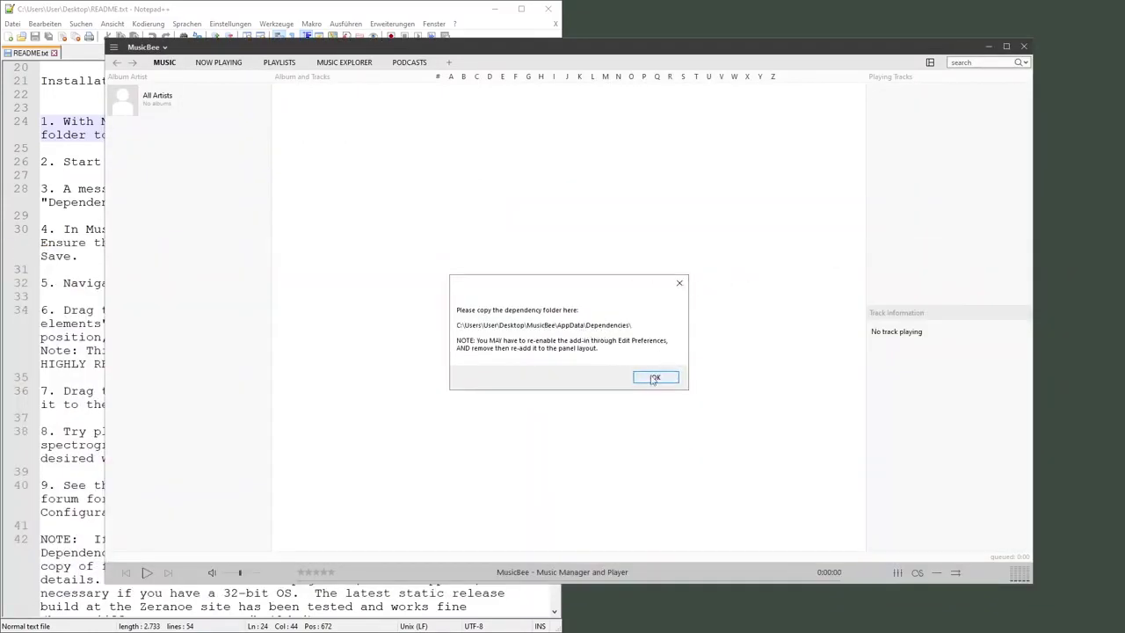
pyautogui.click(656, 377)
pyautogui.click(1024, 47)
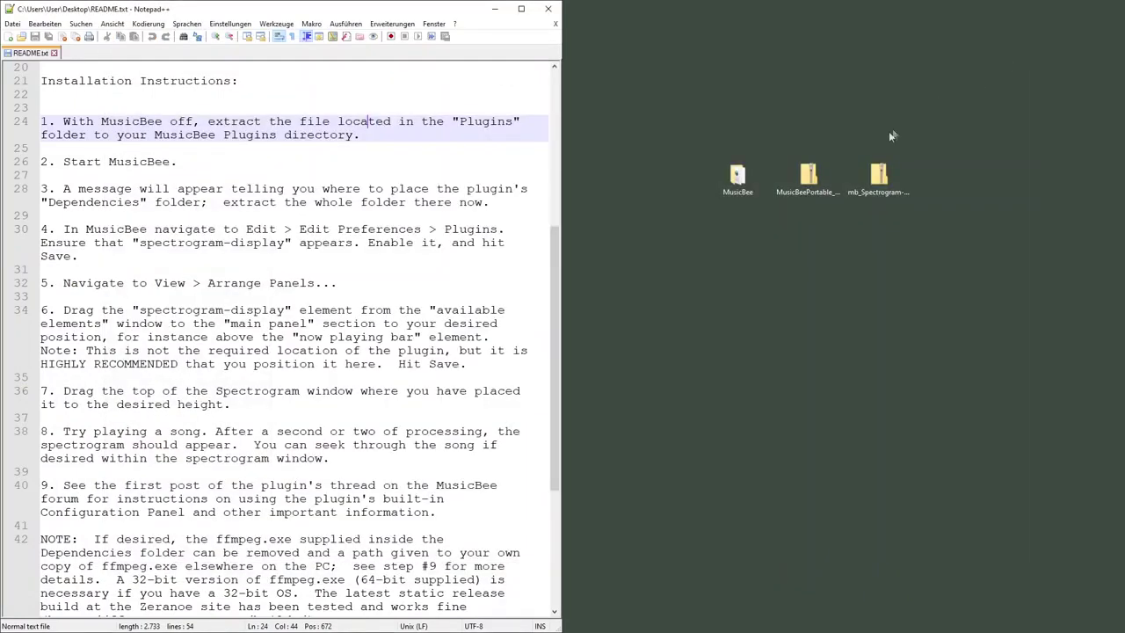
# Open mb_Spectrogram-Display-1.8 inside mb_Spectrogram-Display.zip, select its Dependencies folder and move the window clear of the desktop folders.
pyautogui.click(880, 180)
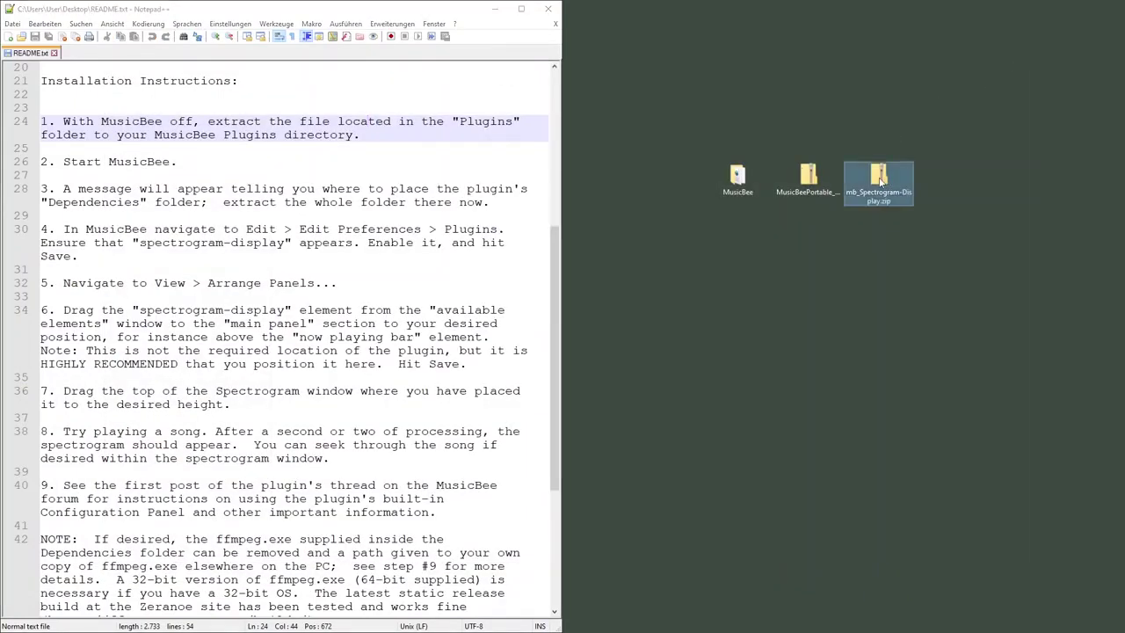
pyautogui.doubleClick(881, 180)
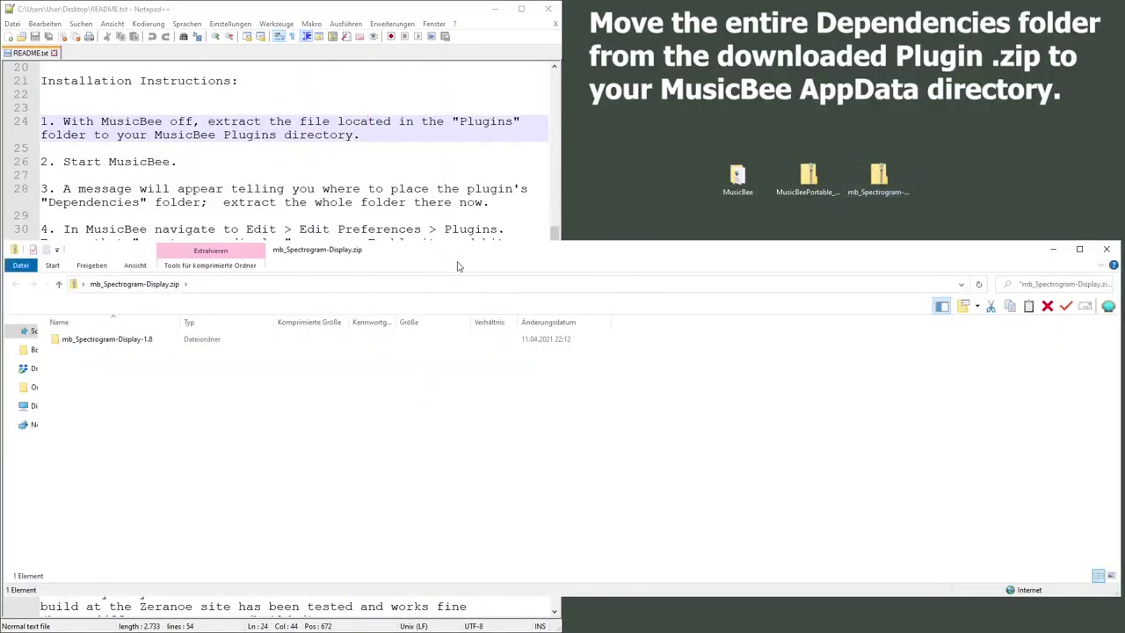
pyautogui.moveTo(136, 251); pyautogui.dragTo(659, 230)
pyautogui.doubleClick(659, 318)
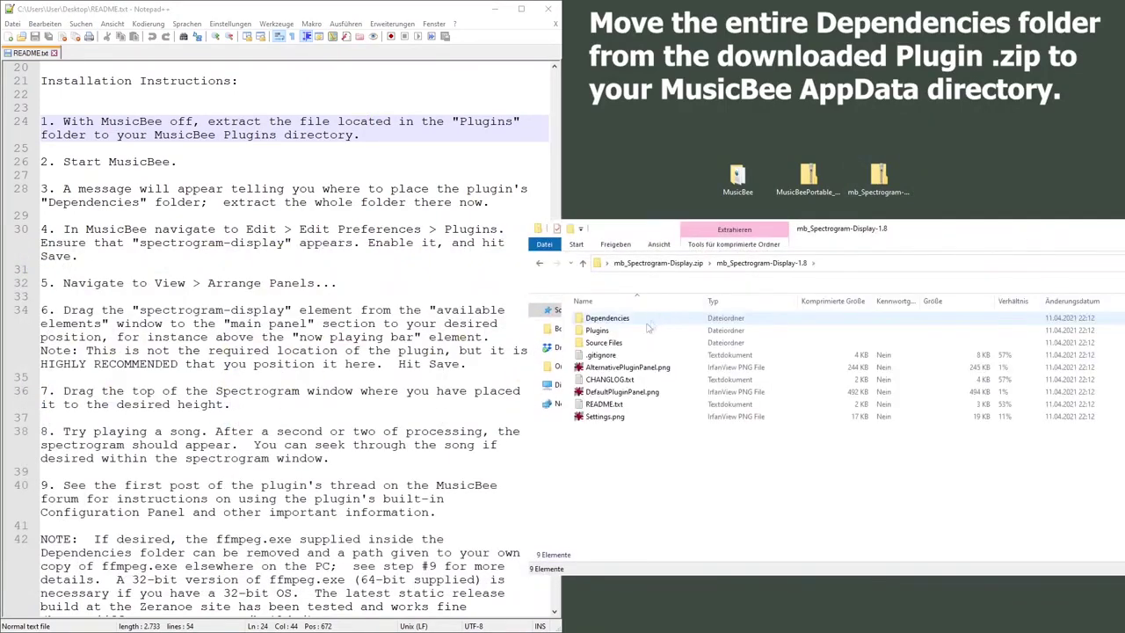
pyautogui.click(639, 321)
pyautogui.moveTo(864, 230); pyautogui.dragTo(906, 299)
# Copy the Dependencies folder from the plugin archive into MusicBee's AppData folder and check the copied folder.
pyautogui.doubleClick(743, 180)
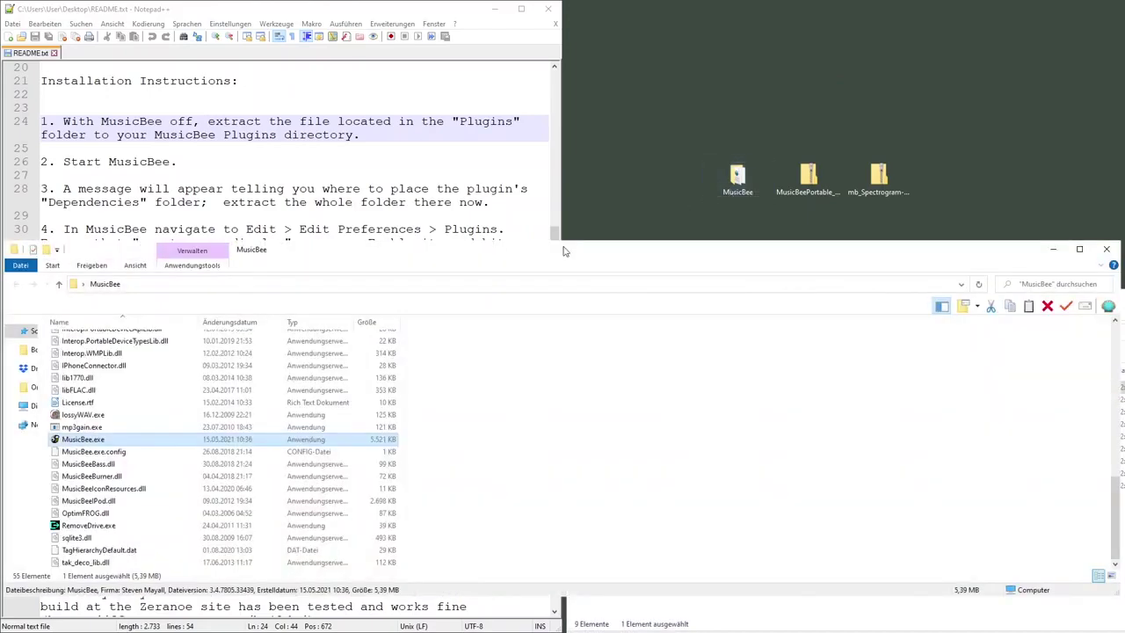
pyautogui.moveTo(567, 249); pyautogui.dragTo(904, 71)
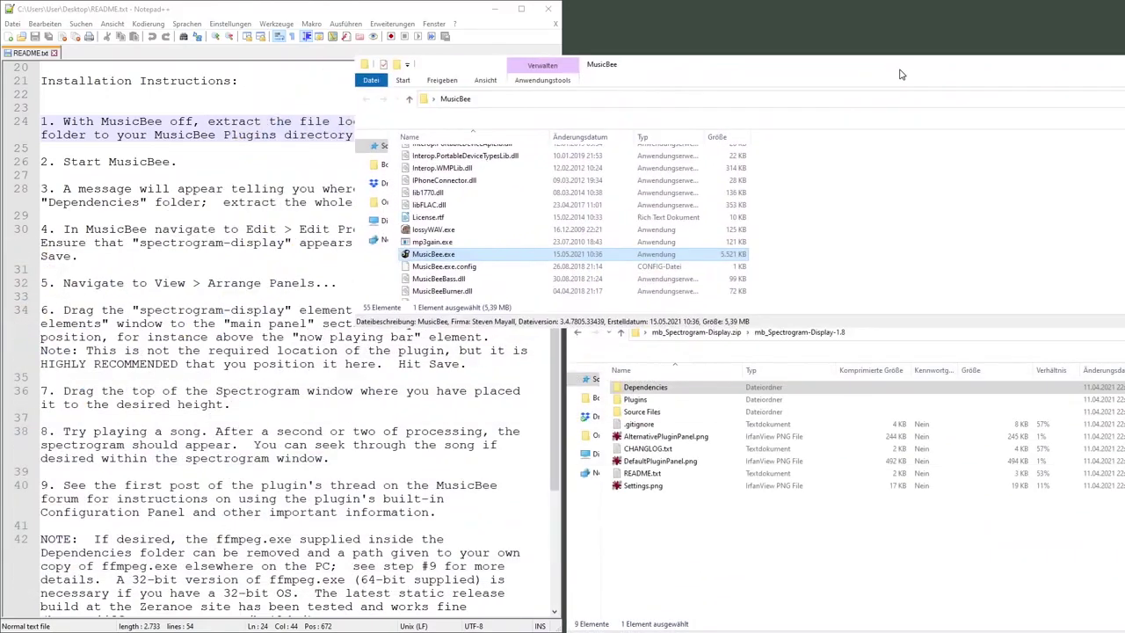
pyautogui.scroll(10, 528, 237)
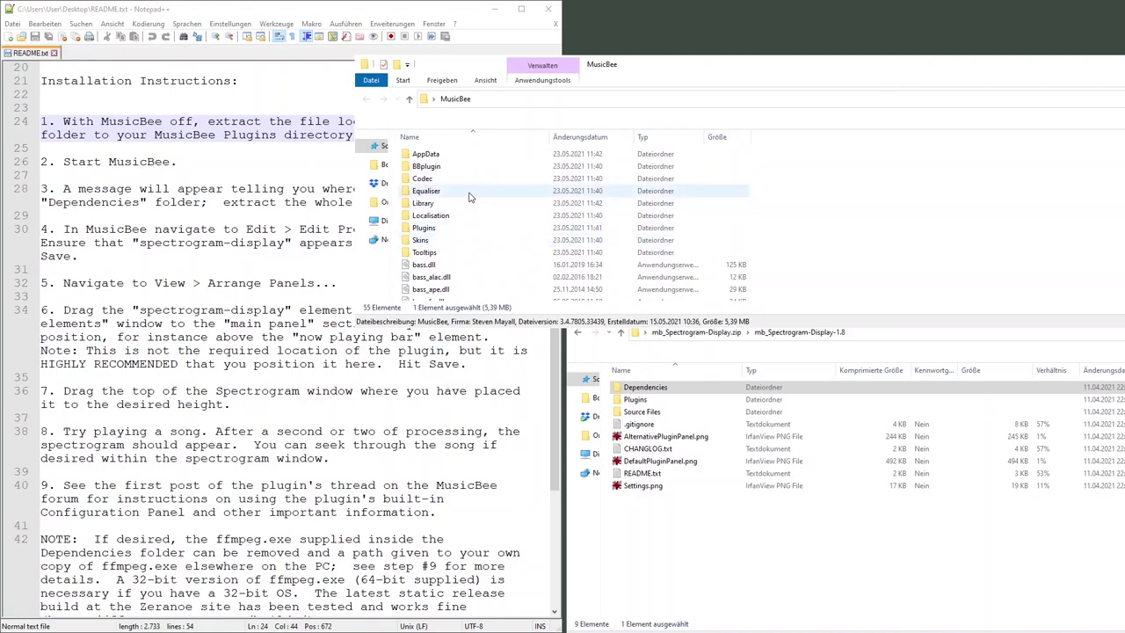
pyautogui.doubleClick(448, 156)
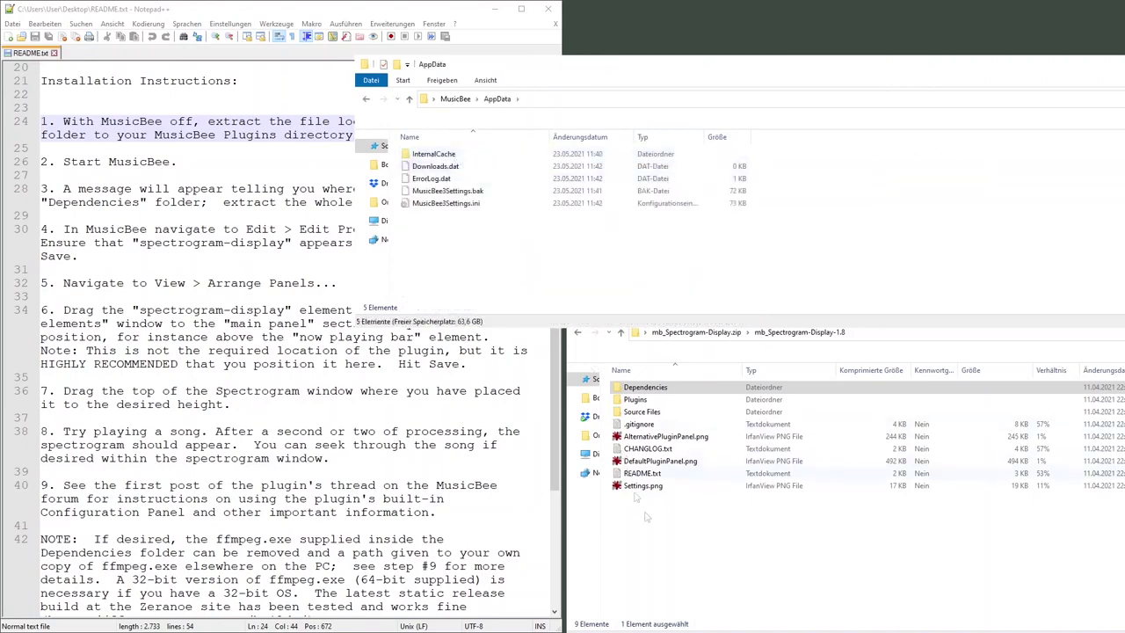
pyautogui.moveTo(651, 389); pyautogui.dragTo(492, 256)
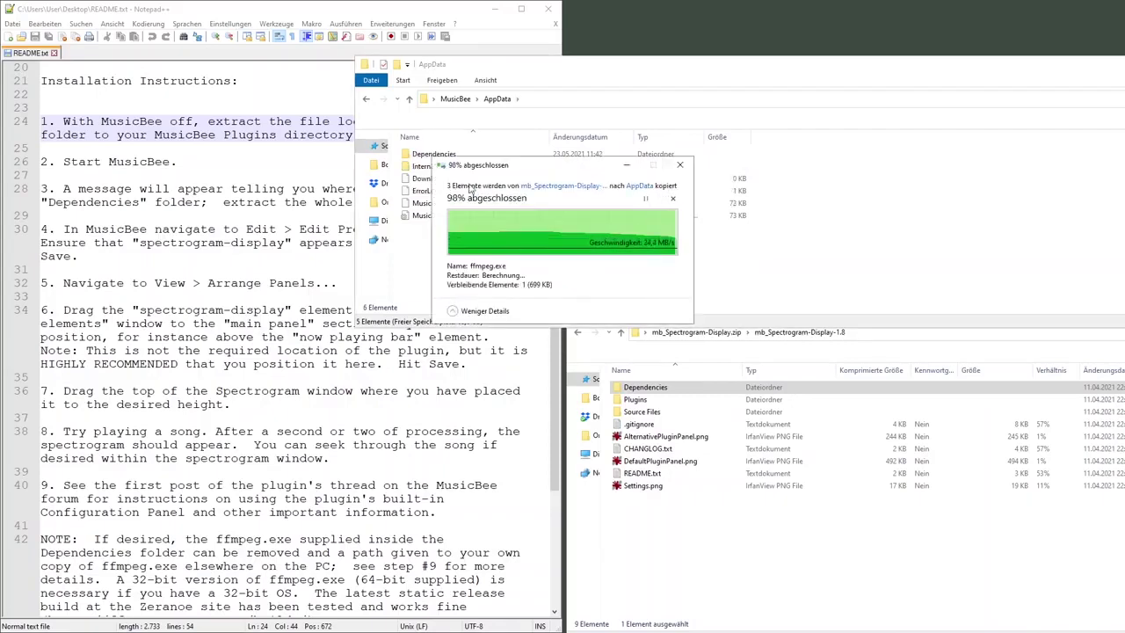
pyautogui.doubleClick(457, 155)
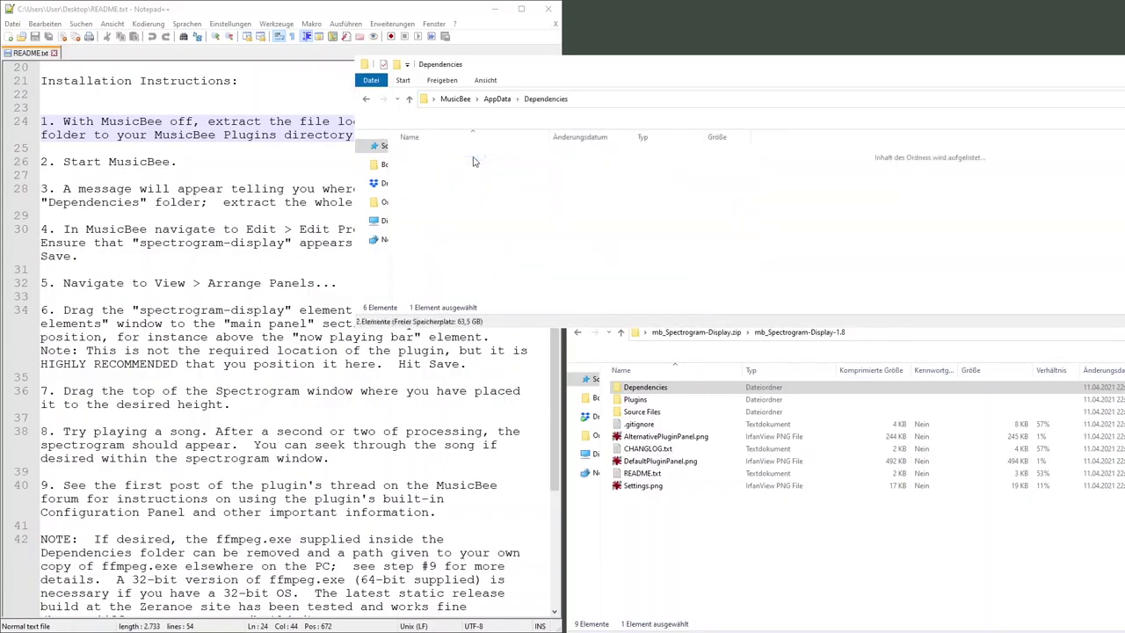
pyautogui.hotkey('alt', 'Left')
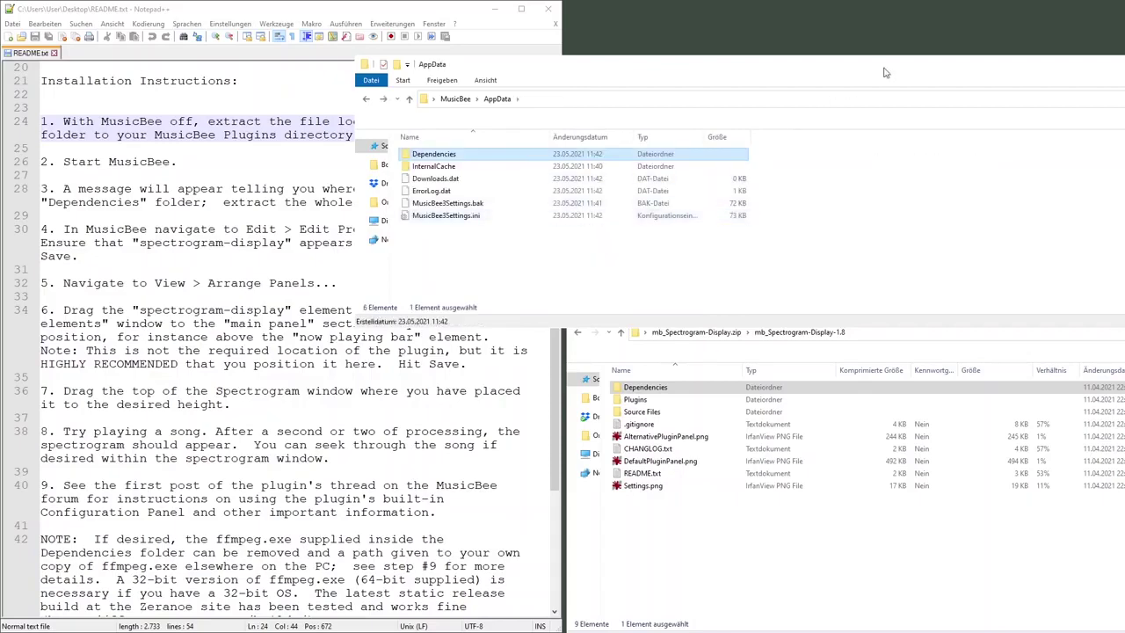
# Uncover README.txt and read instructions 3 and 4 on the Dependencies folder and enabling the plugin.
pyautogui.moveTo(886, 73); pyautogui.dragTo(978, 85)
pyautogui.moveTo(238, 188); pyautogui.dragTo(510, 202)
pyautogui.moveTo(179, 230); pyautogui.dragTo(449, 244)
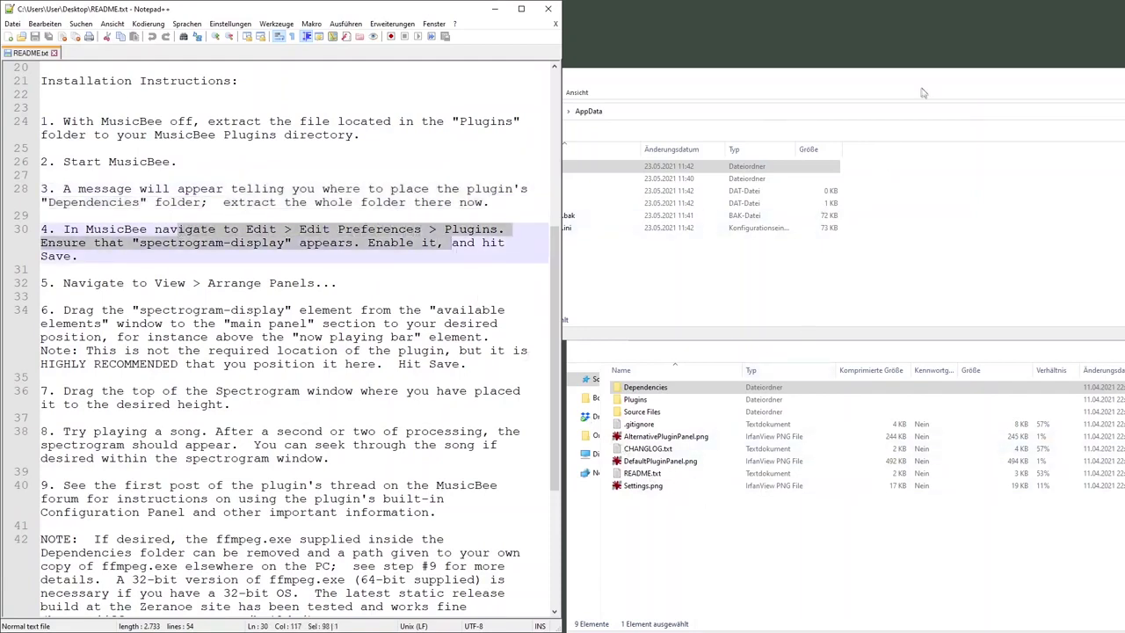
# Close the AppData folder window and the mb_Spectrogram-Display-1.8 archive window.
pyautogui.click(809, 90)
pyautogui.moveTo(815, 86); pyautogui.dragTo(159, 191)
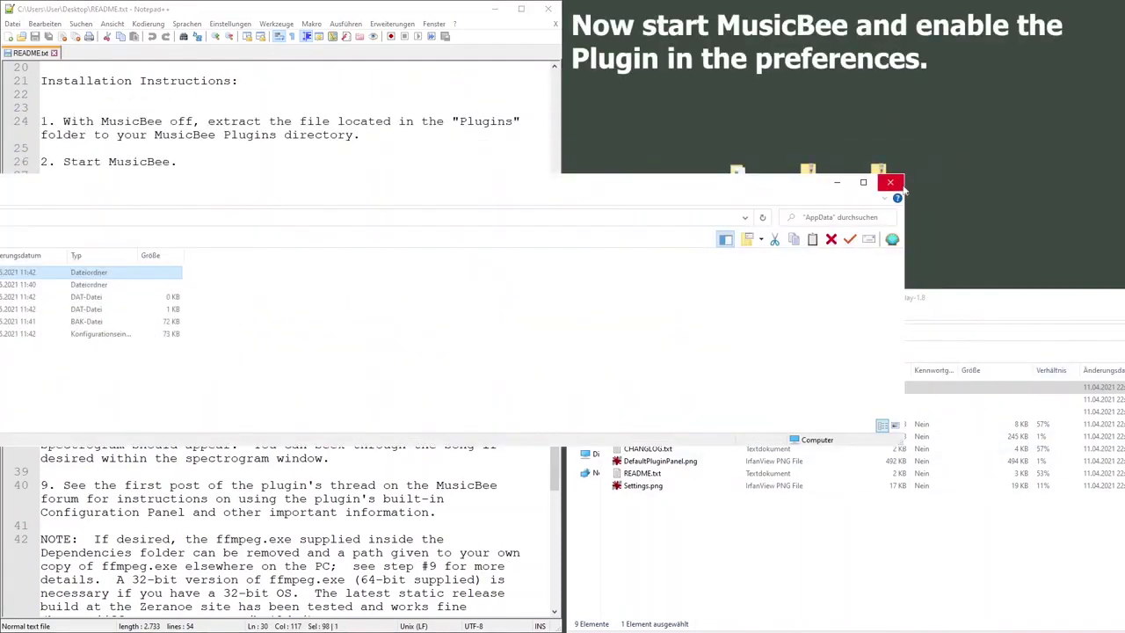
pyautogui.click(891, 181)
pyautogui.moveTo(949, 307); pyautogui.dragTo(883, 355)
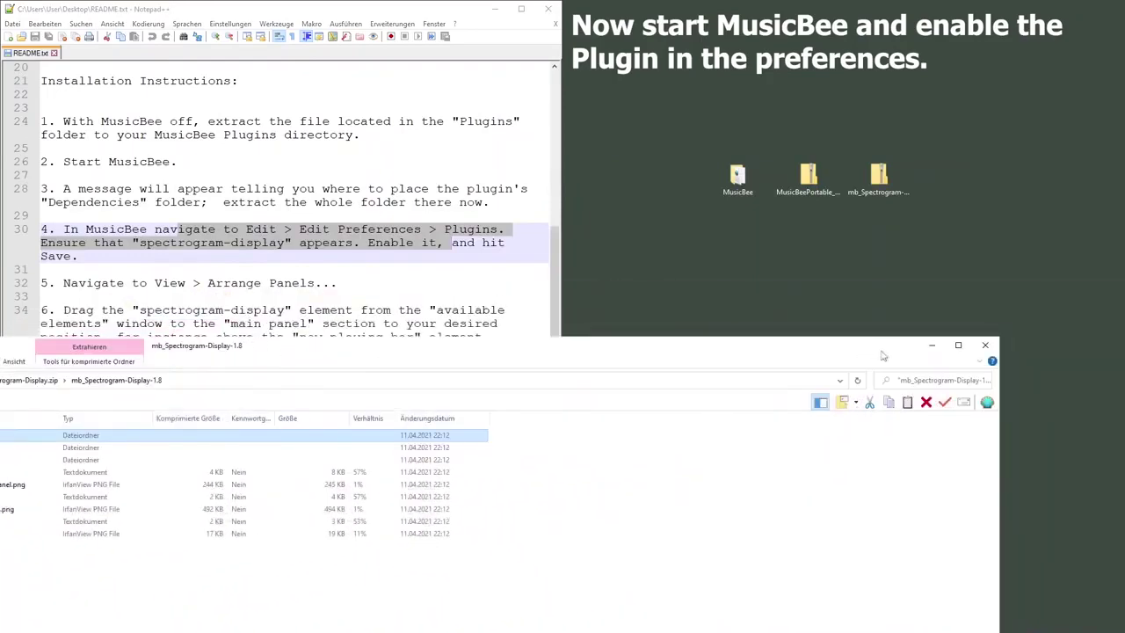
pyautogui.click(985, 344)
# Restart MusicBee by running MusicBee.exe from its folder on the desktop.
pyautogui.click(728, 195)
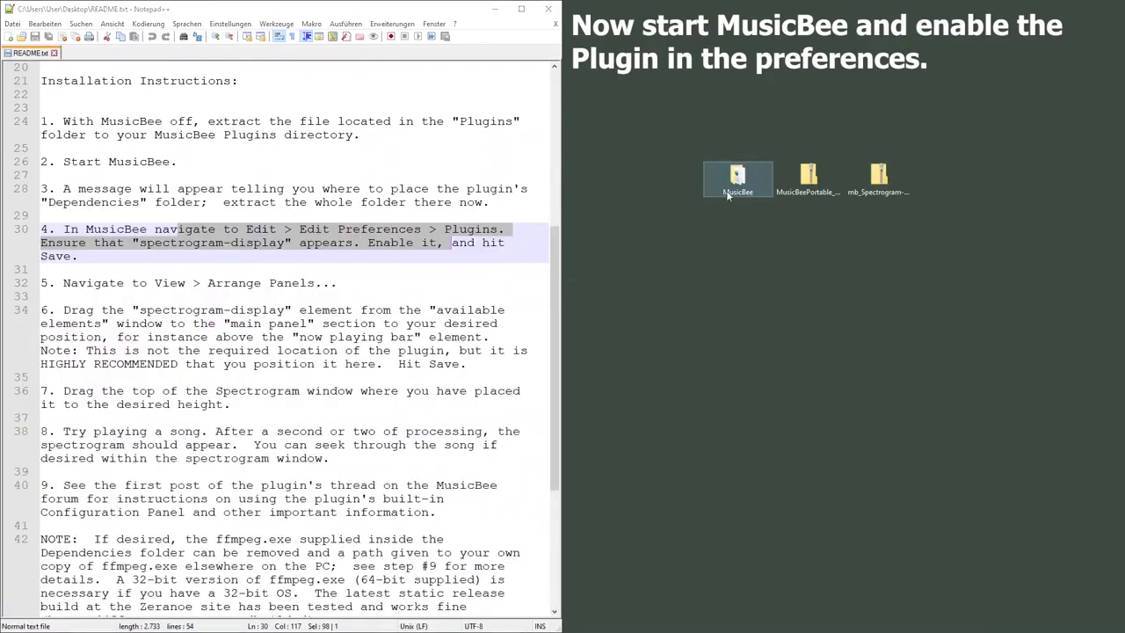
pyautogui.doubleClick(727, 195)
pyautogui.scroll(-8, 228, 509)
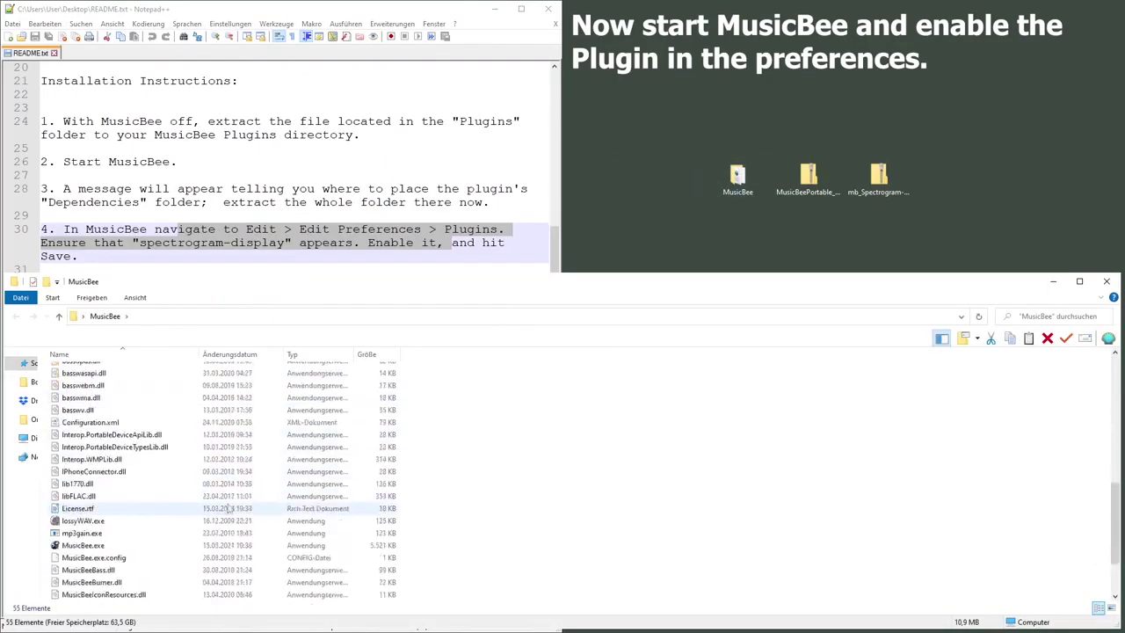
pyautogui.click(110, 545)
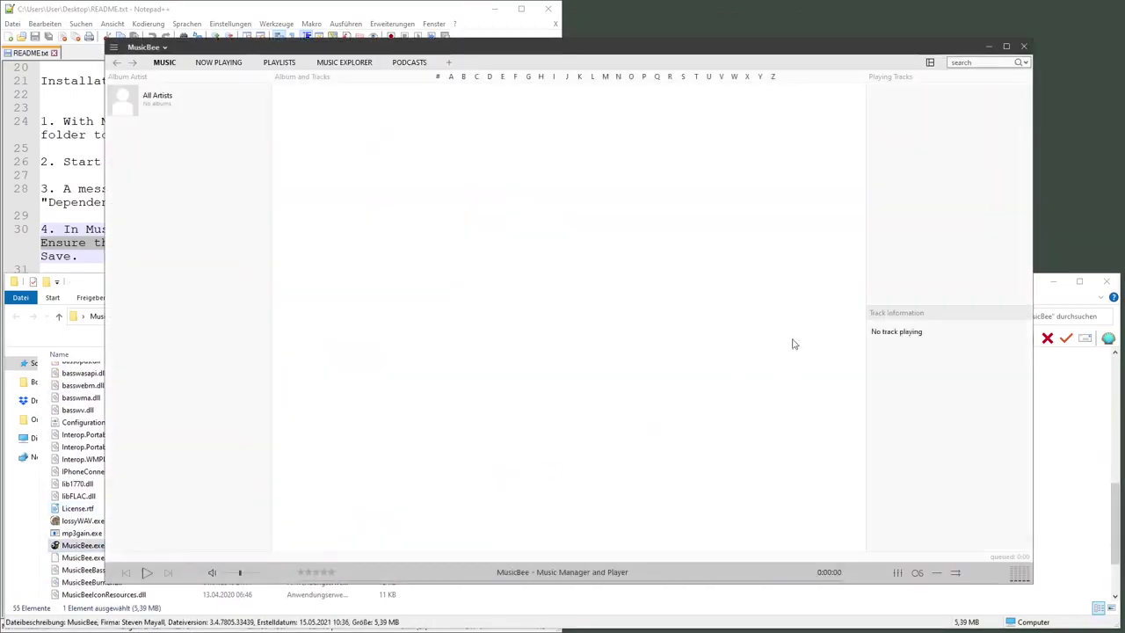
# Enable the mb_spectrogram-display.dll plugin in MusicBee's plugin preferences.
pyautogui.click(165, 48)
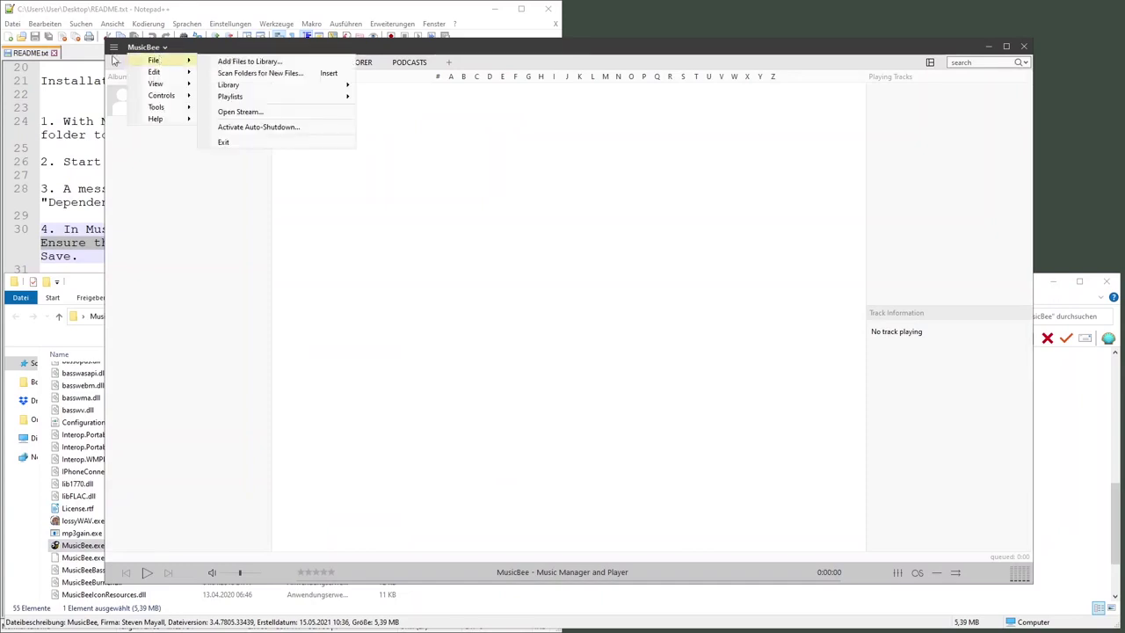
pyautogui.click(113, 50)
pyautogui.click(146, 50)
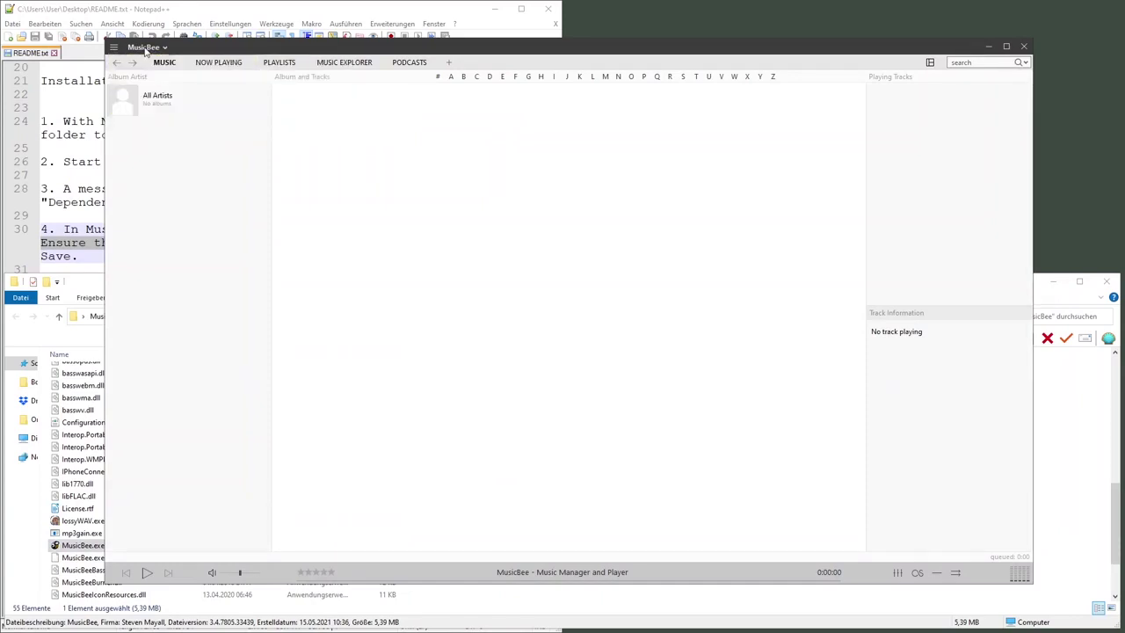
pyautogui.click(166, 49)
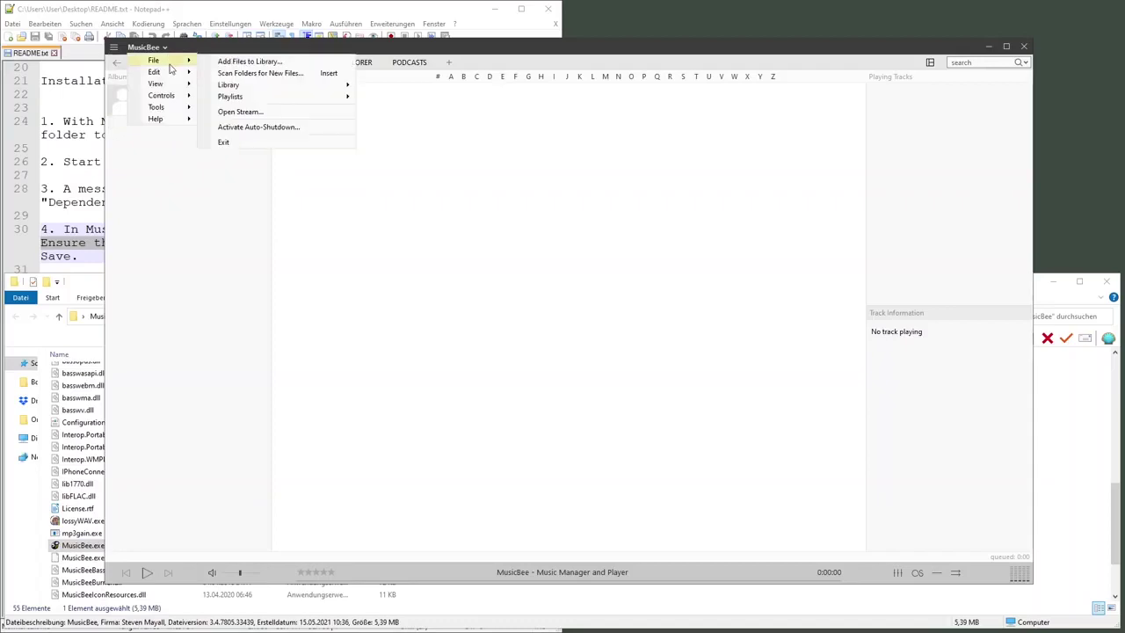
pyautogui.moveTo(164, 75)
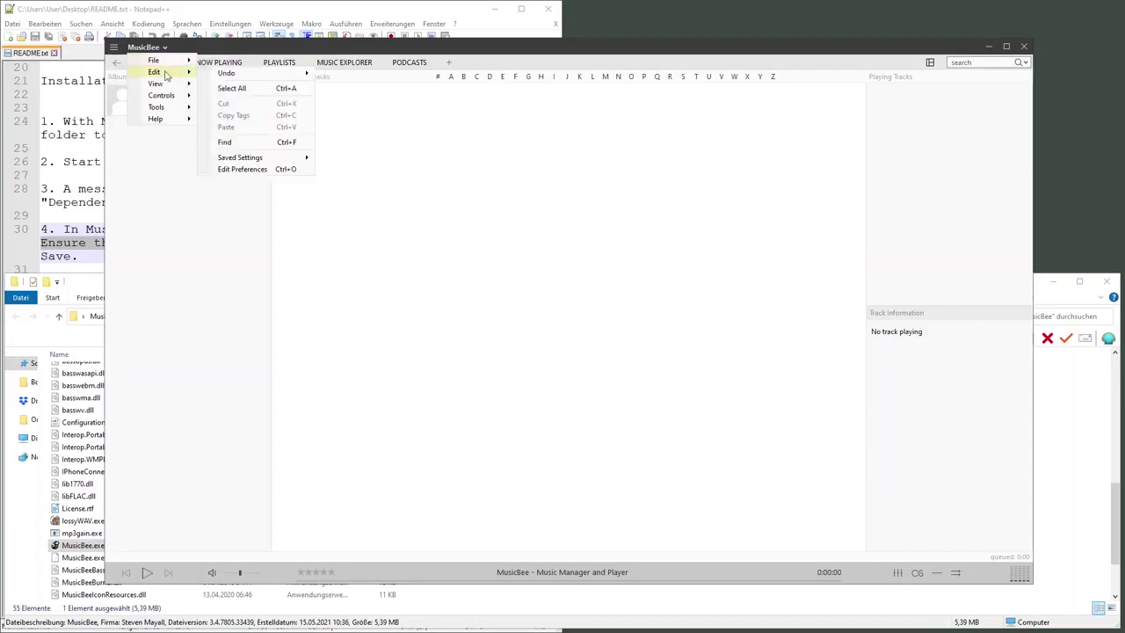
pyautogui.click(244, 168)
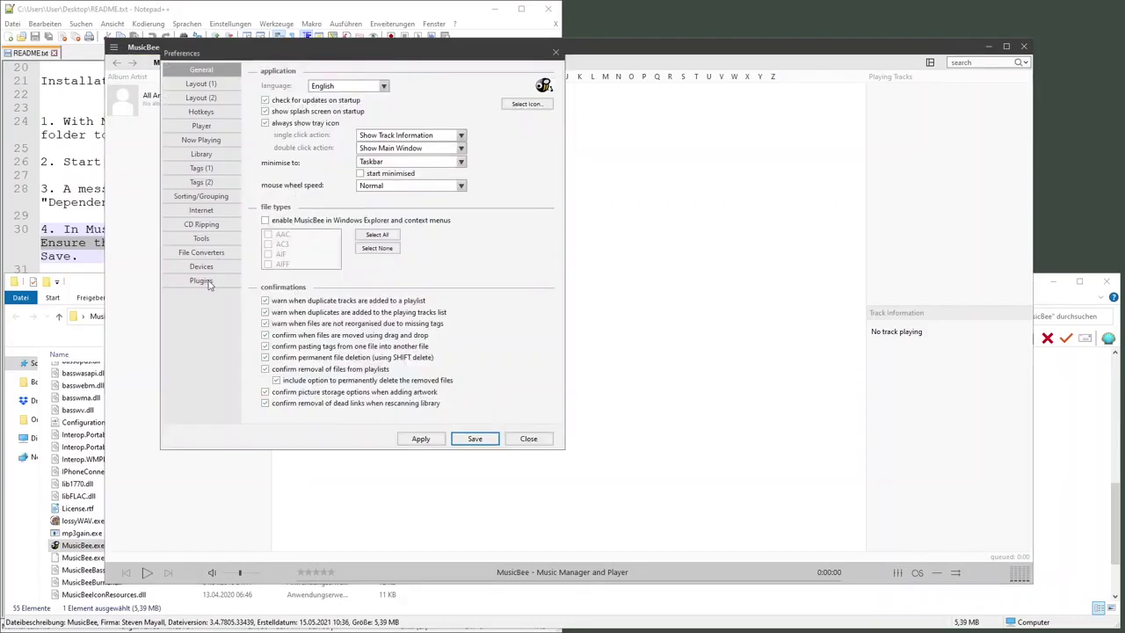
pyautogui.click(208, 283)
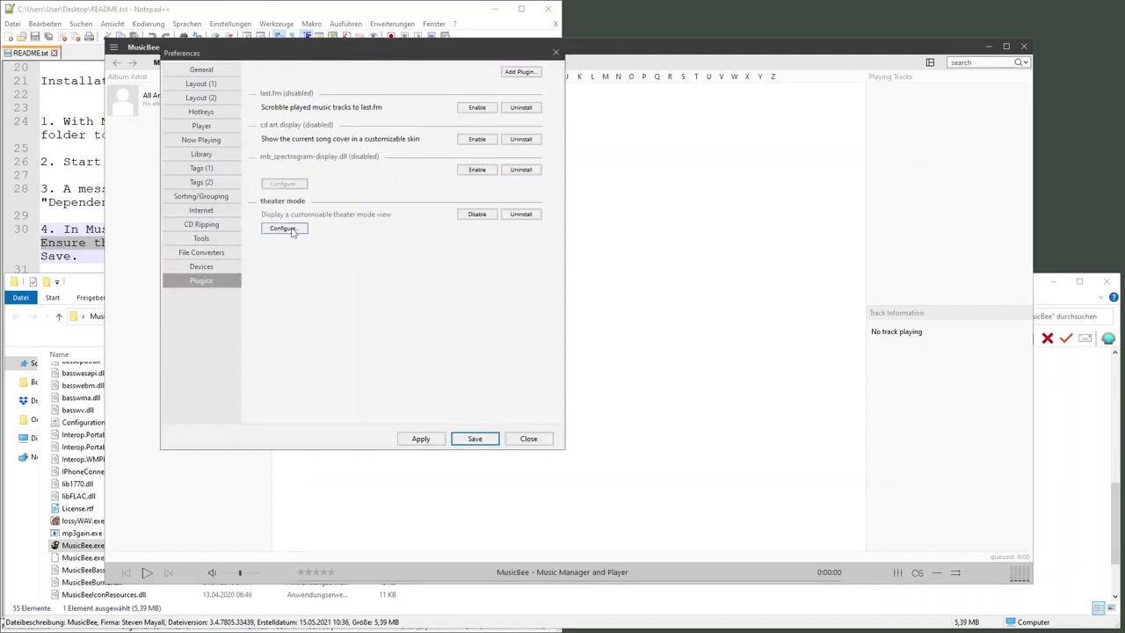
pyautogui.click(474, 170)
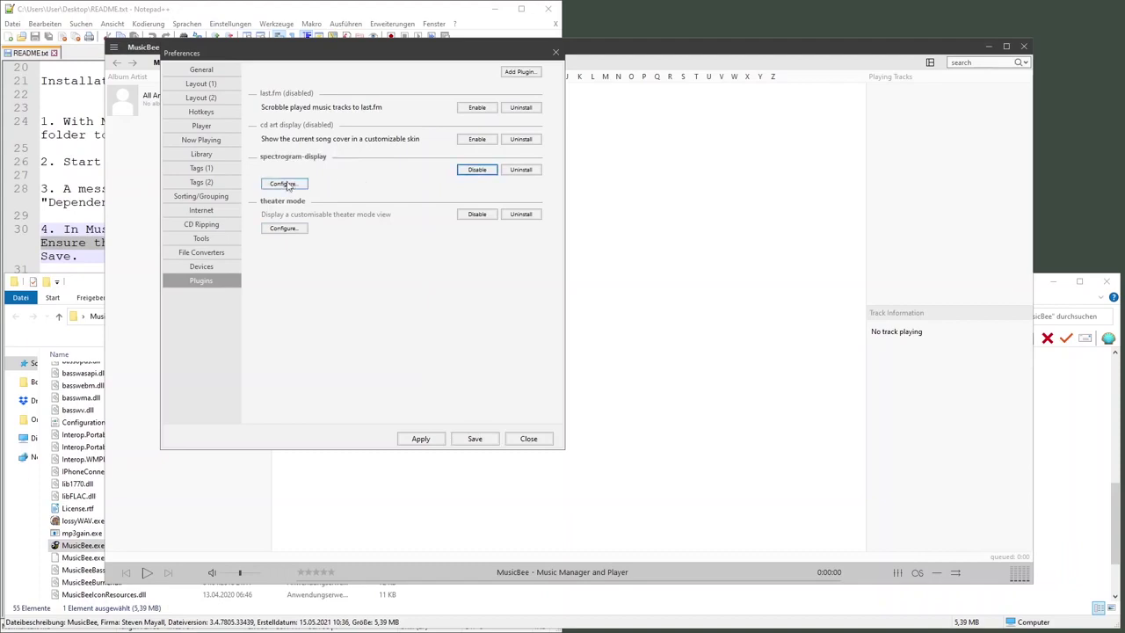
# Check instruction 4 in README.txt and save the MusicBee preferences.
pyautogui.click(79, 202)
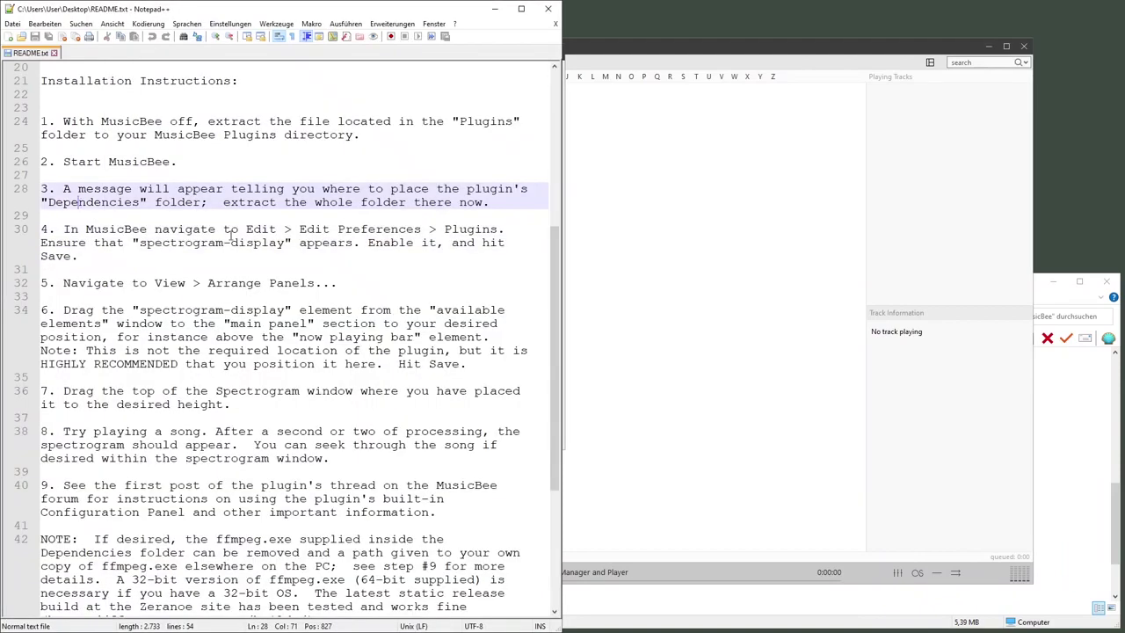
pyautogui.moveTo(273, 228); pyautogui.dragTo(368, 242)
pyautogui.scroll(-2, 378, 211)
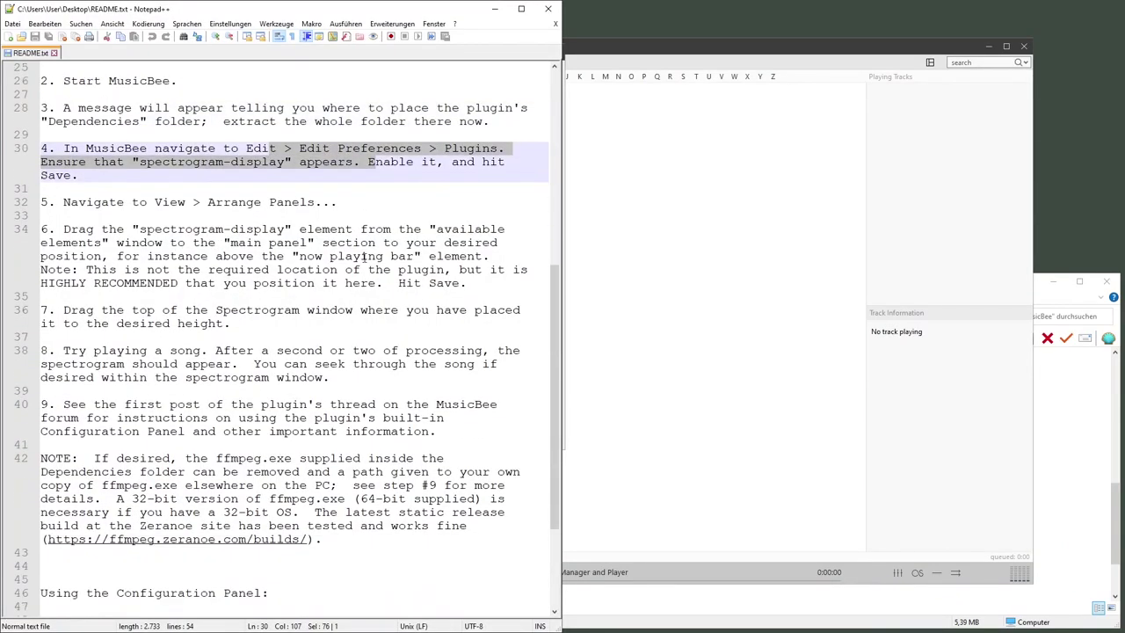
pyautogui.click(671, 60)
pyautogui.click(482, 438)
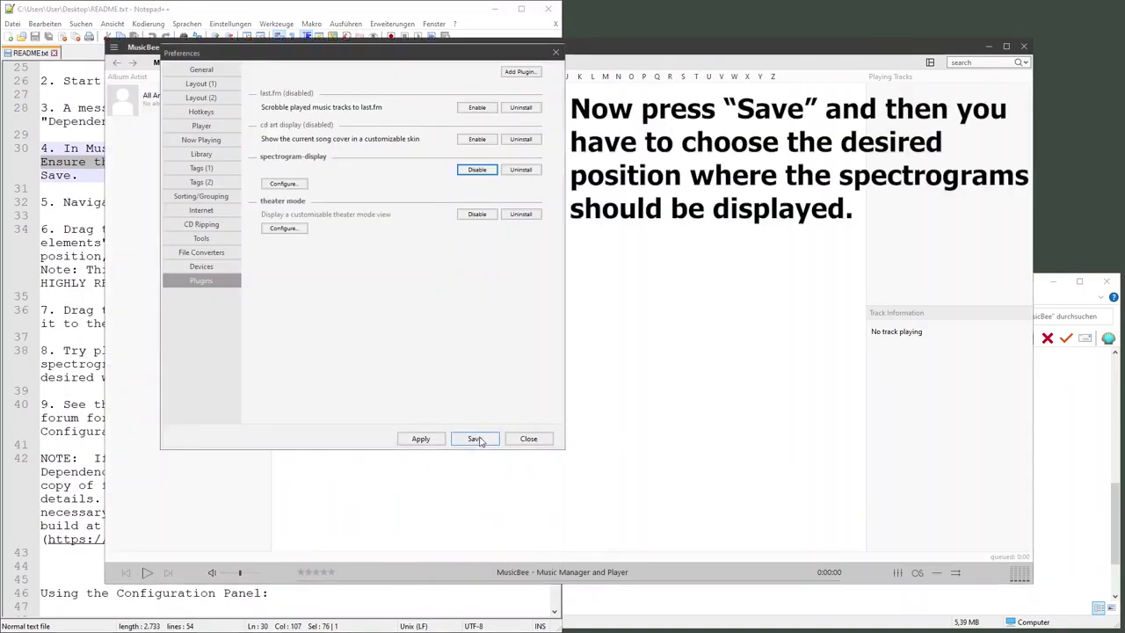
# Following README instructions 5 and 6, move the spectrogram-display element into the main panel below files in the panel arrangement and save.
pyautogui.moveTo(488, 70); pyautogui.dragTo(673, 86)
pyautogui.click(248, 243)
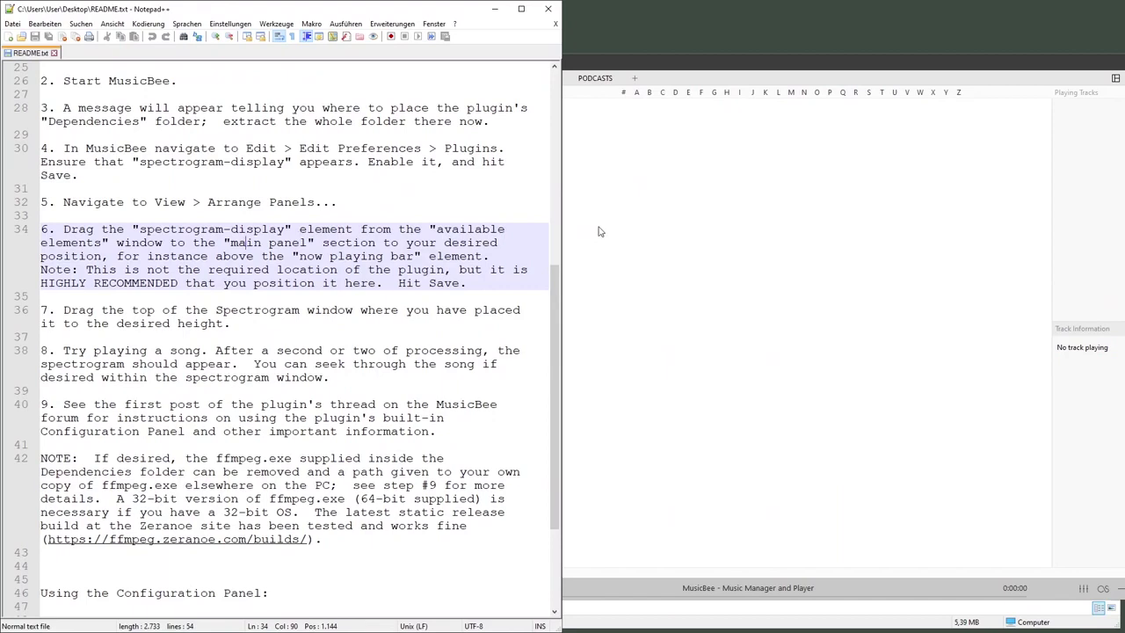
pyautogui.click(602, 231)
pyautogui.click(350, 64)
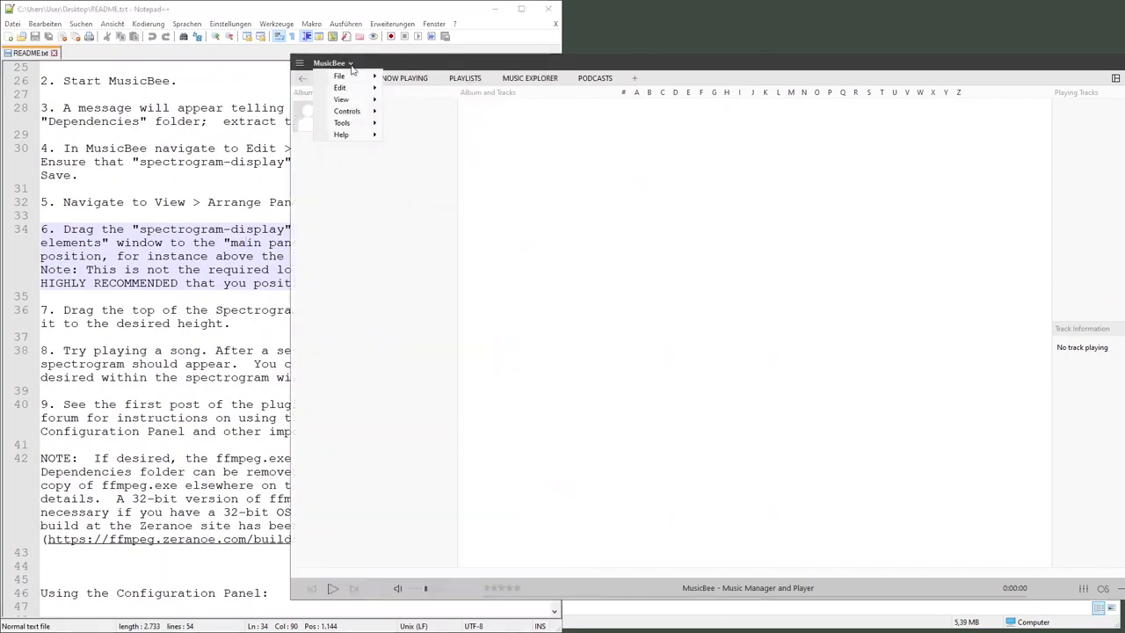
pyautogui.moveTo(352, 99)
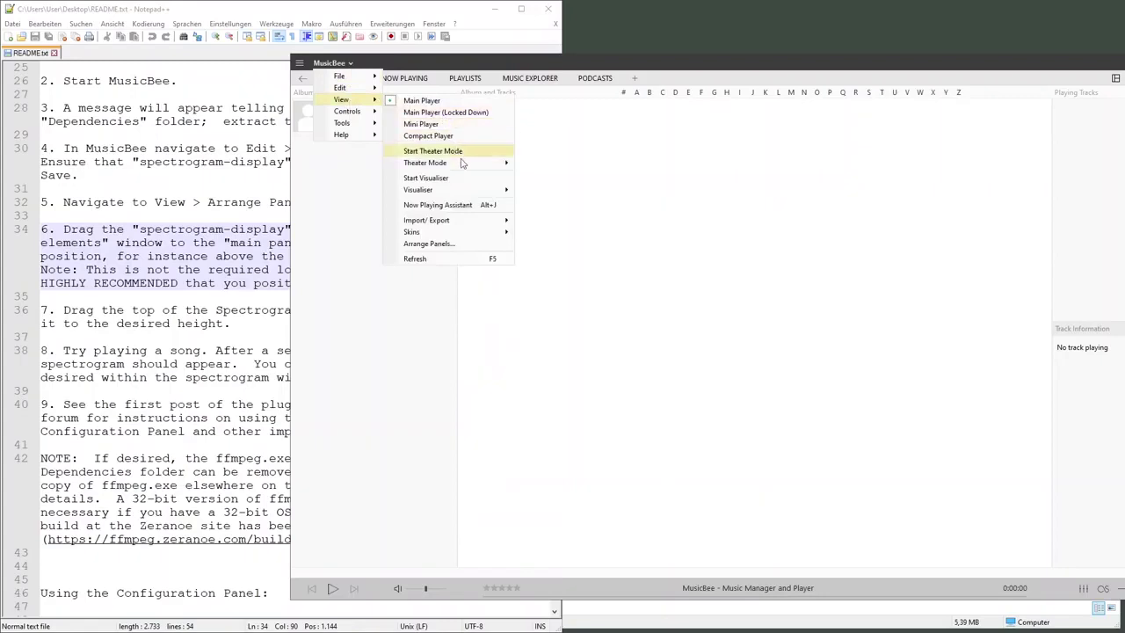
pyautogui.click(442, 246)
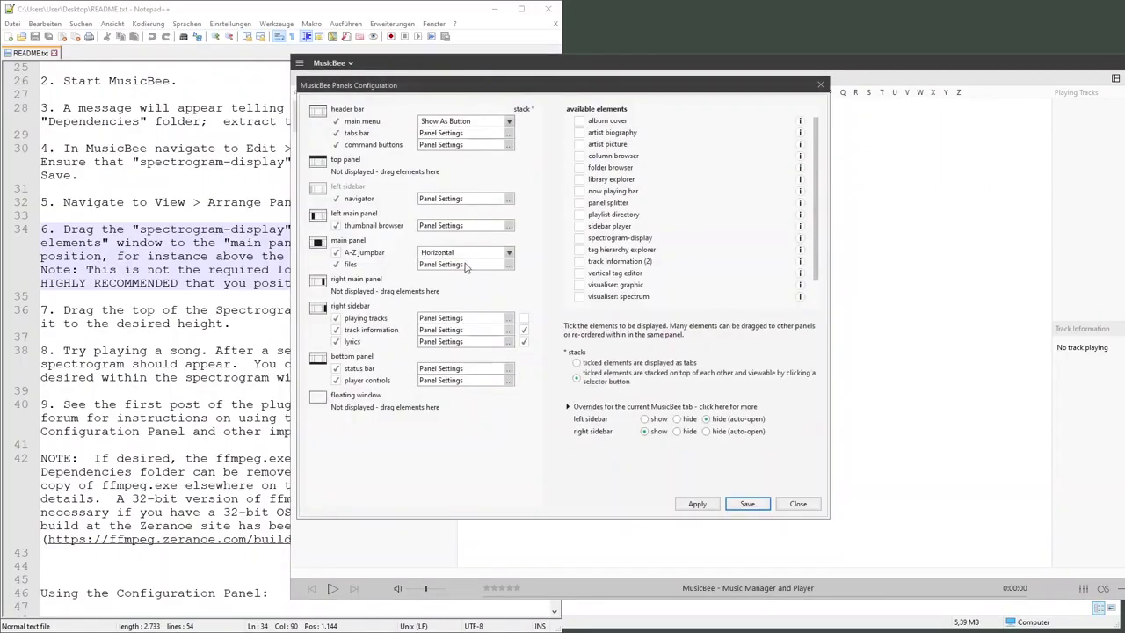
pyautogui.moveTo(650, 239); pyautogui.dragTo(367, 279)
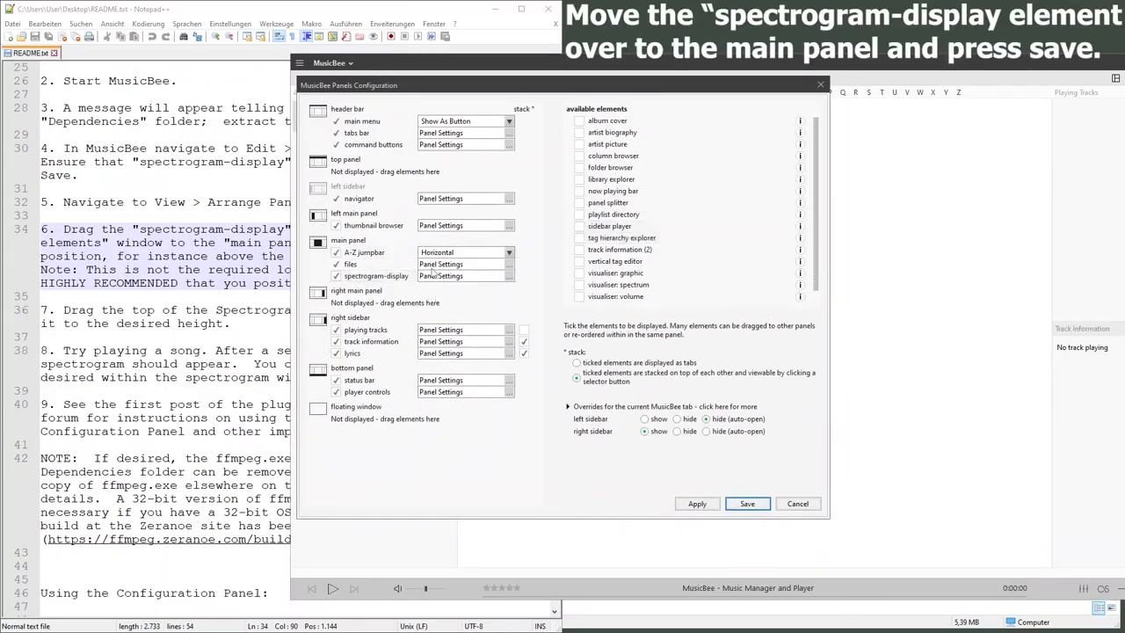
pyautogui.click(747, 504)
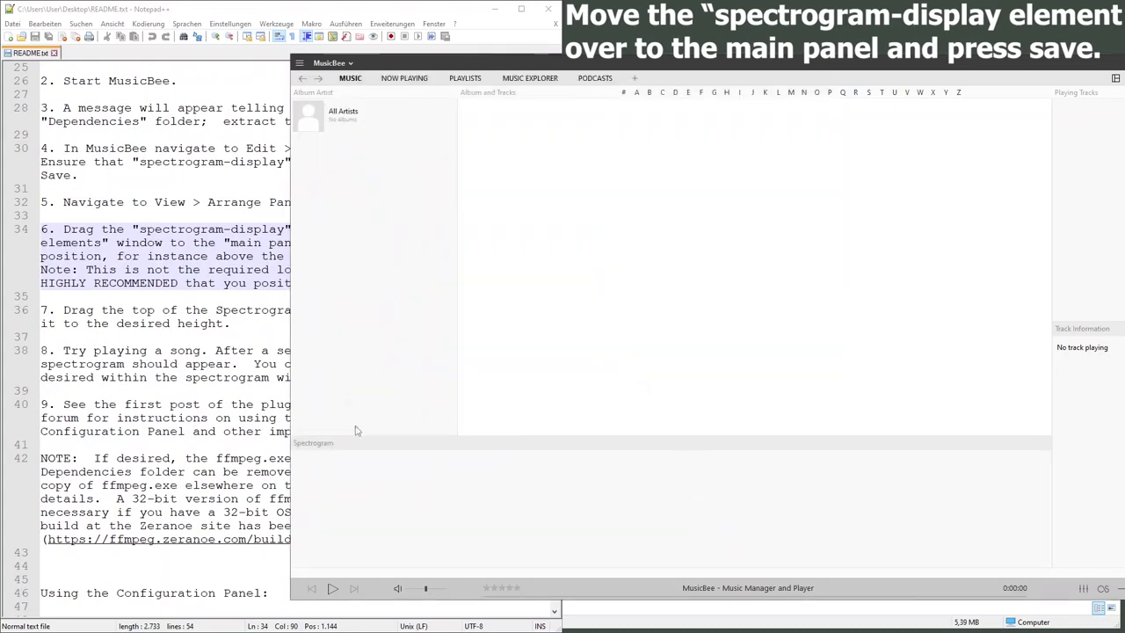
# Review README instructions 6 and 7, and raise the upper edge of the Spectrogram panel to make it taller.
pyautogui.click(170, 267)
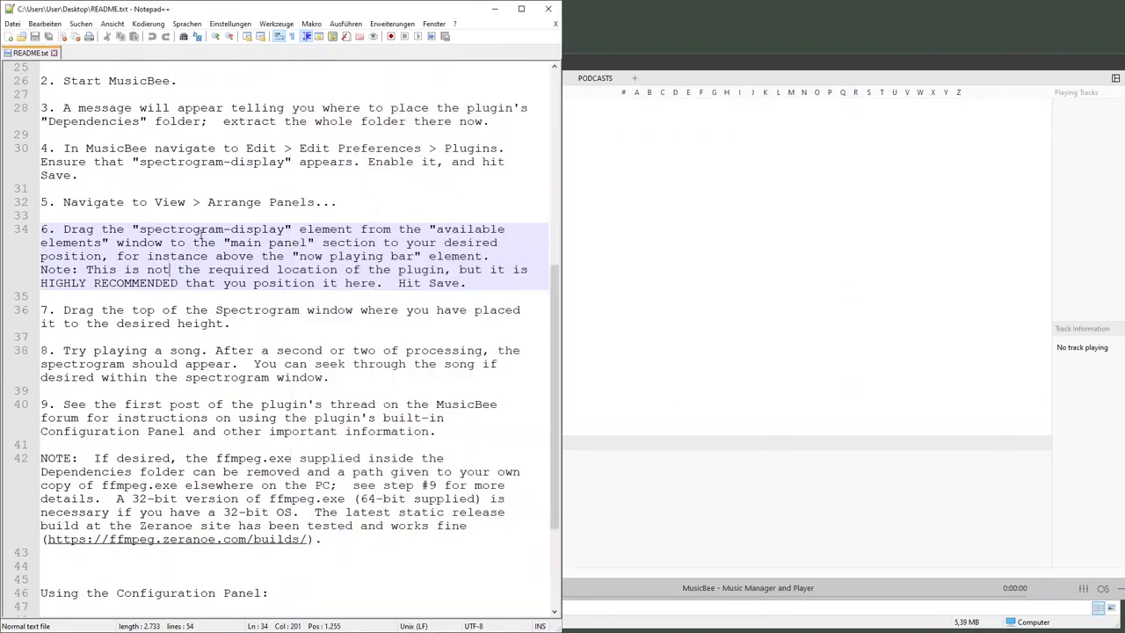
pyautogui.moveTo(155, 230); pyautogui.dragTo(477, 294)
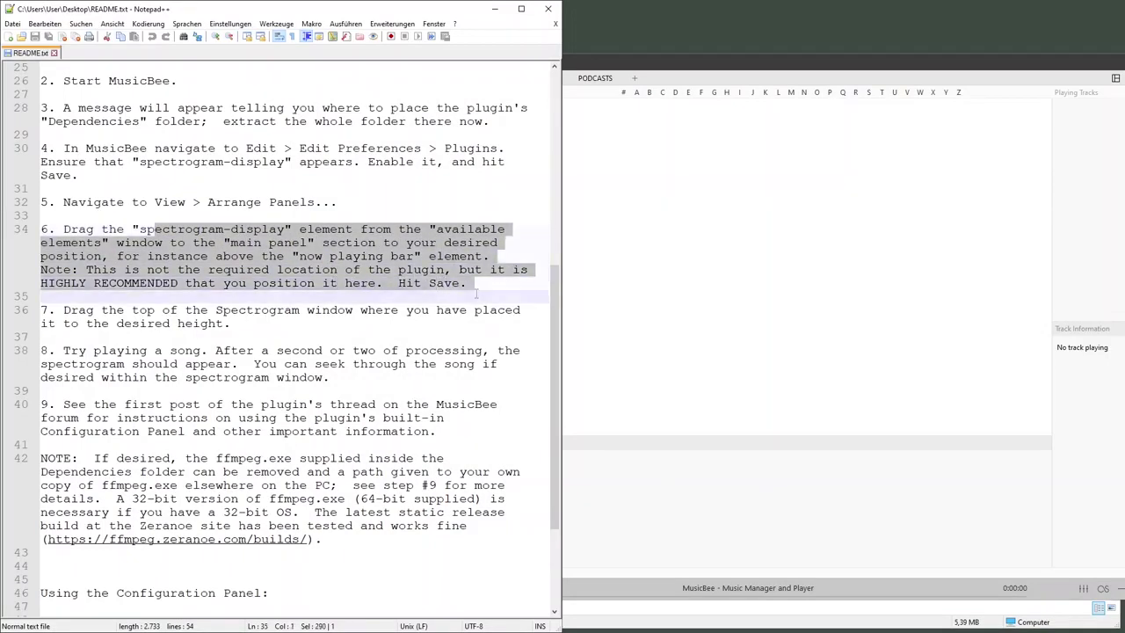
pyautogui.click(211, 323)
pyautogui.moveTo(163, 310); pyautogui.dragTo(263, 323)
pyautogui.click(593, 412)
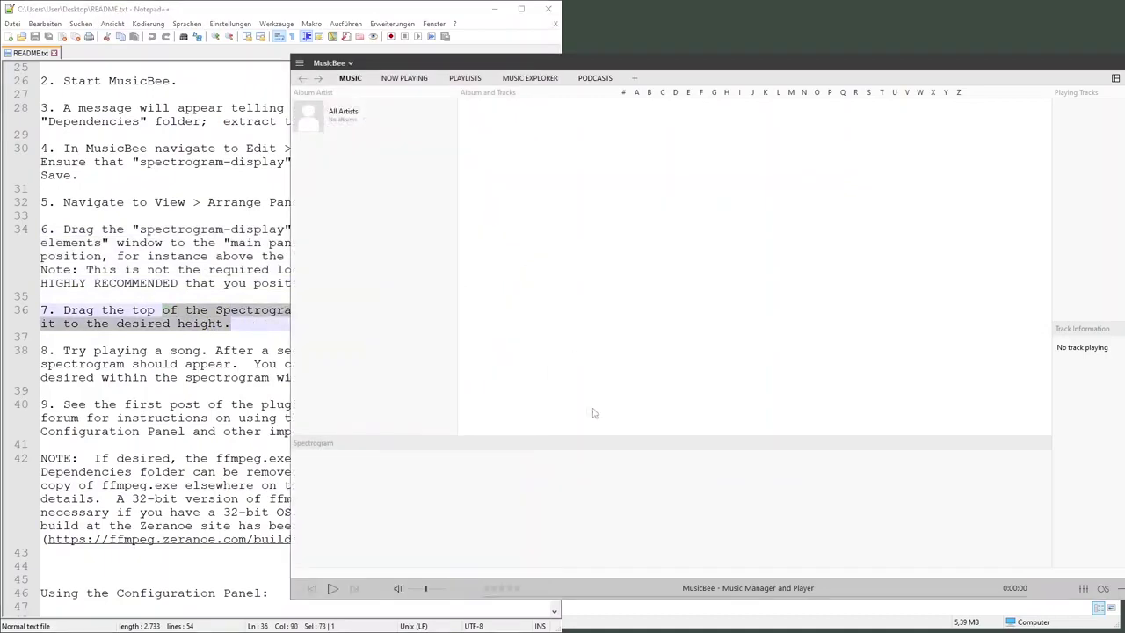
pyautogui.moveTo(610, 438); pyautogui.dragTo(611, 386)
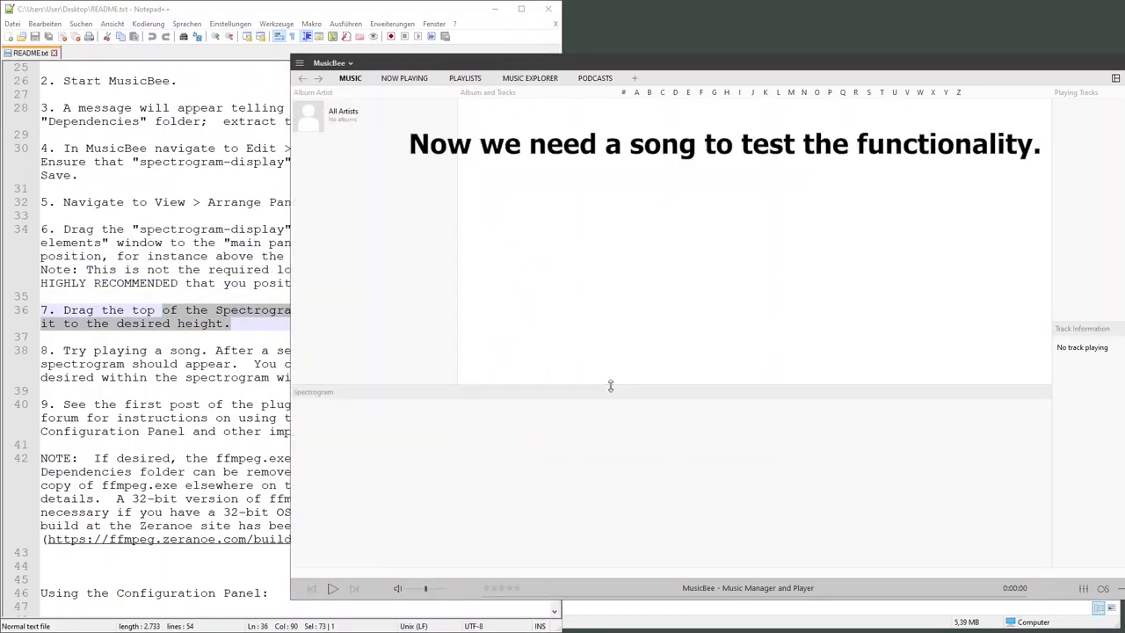
# Add the track Symphony No. 9 (Scherzo) to MusicBee and play it to test the spectrogram.
pyautogui.click(202, 336)
pyautogui.click(639, 299)
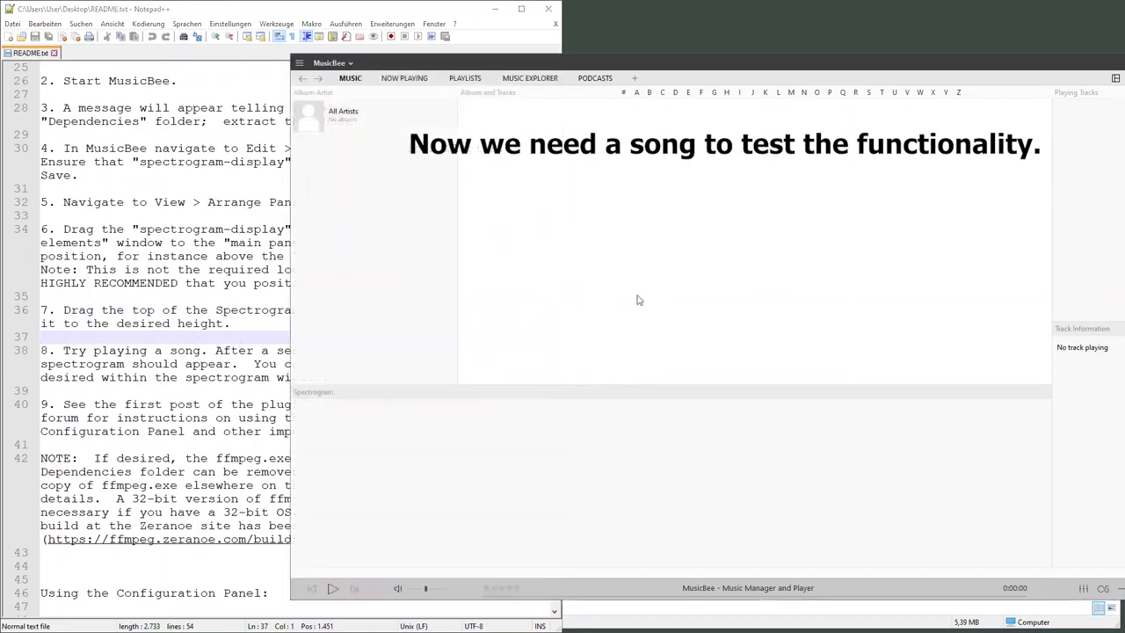
pyautogui.moveTo(527, 252); pyautogui.dragTo(536, 272)
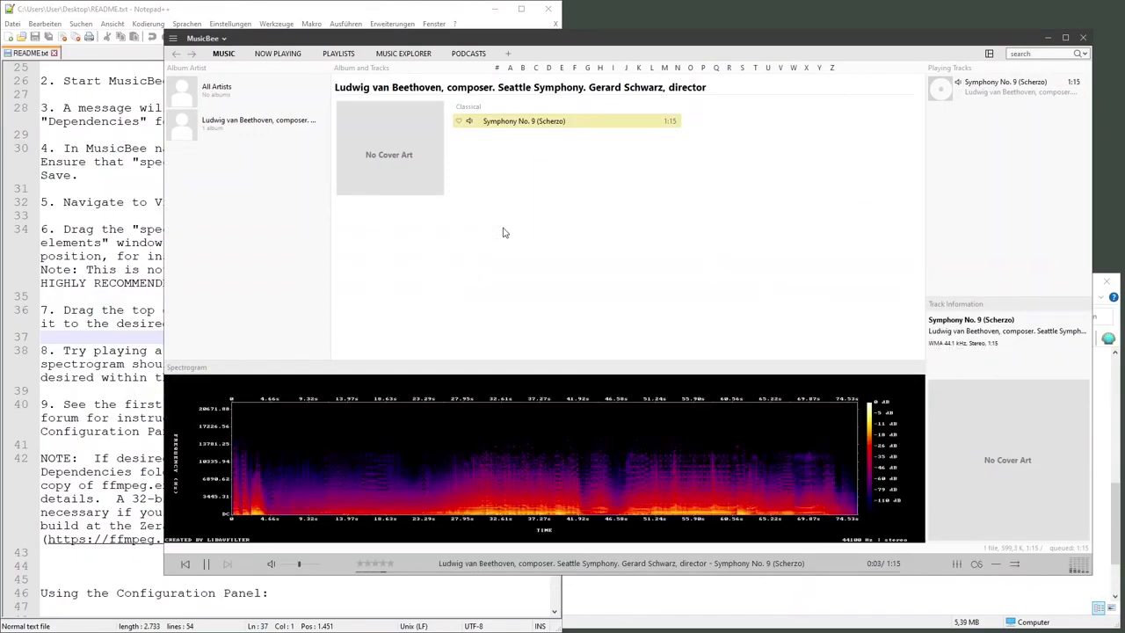
# Enlarge the Spectrogram panel so it fills a bit more than half of the MusicBee window's height.
pyautogui.moveTo(511, 360); pyautogui.dragTo(544, 158)
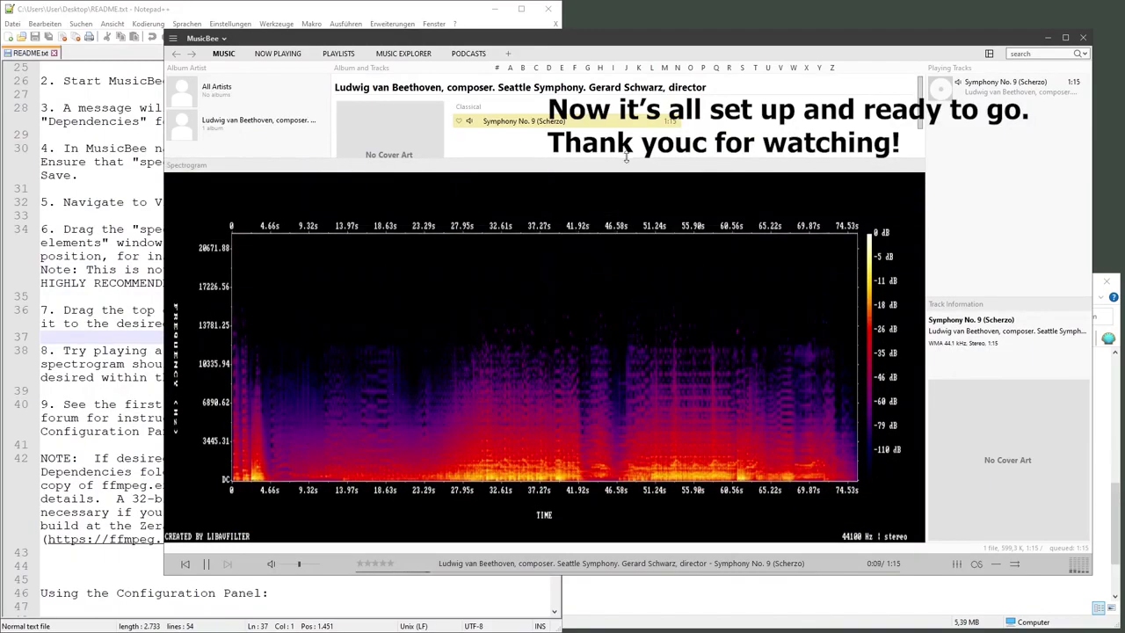
pyautogui.moveTo(626, 156); pyautogui.dragTo(617, 253)
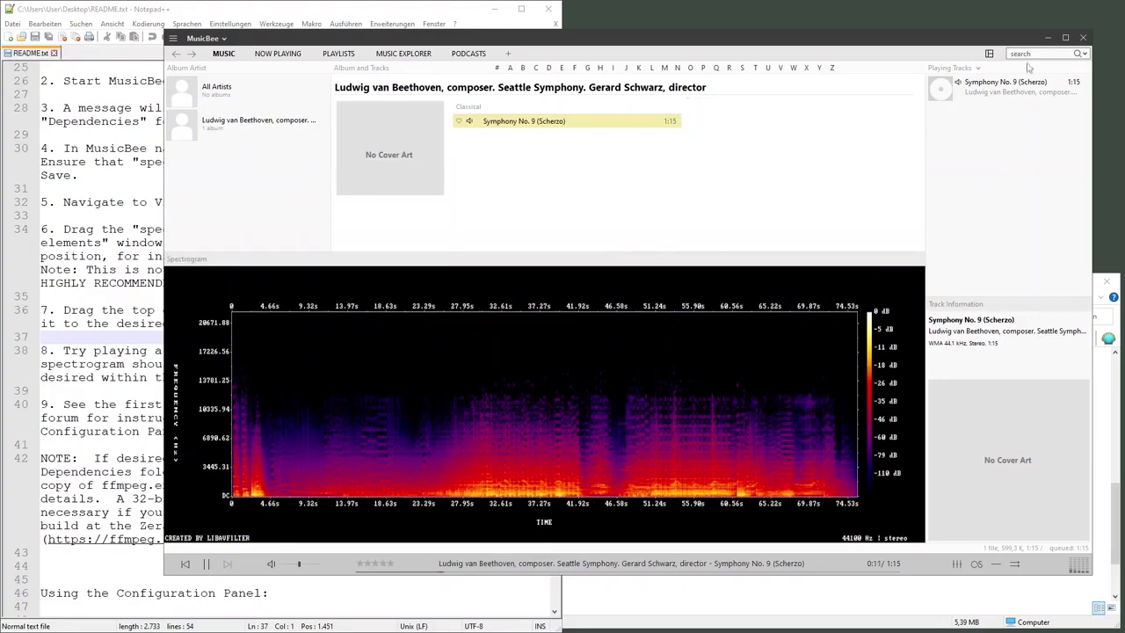